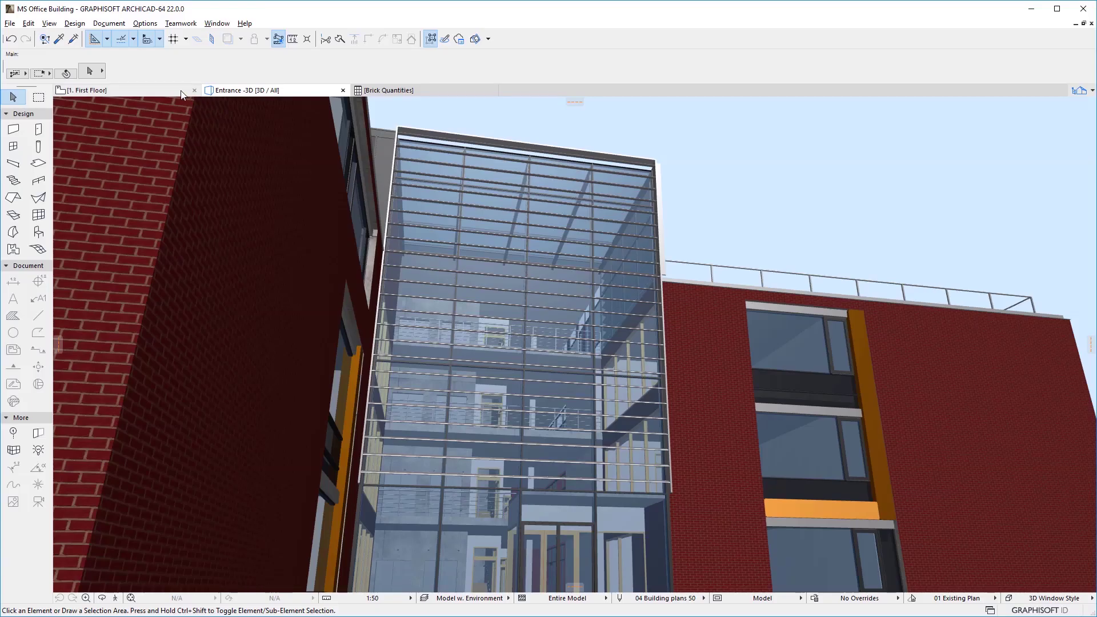
# Show the MS Office Building's '1. First Floor' plan
pyautogui.click(183, 94)
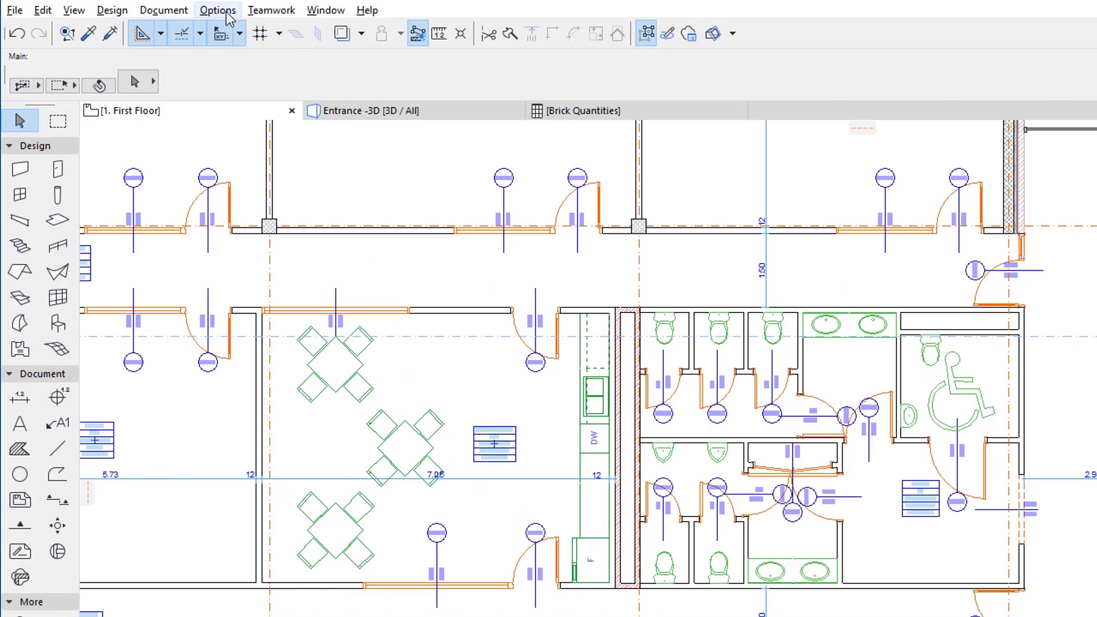
# Open the Property Manager from the Options menu to view the Bricks in Wall property
pyautogui.click(149, 26)
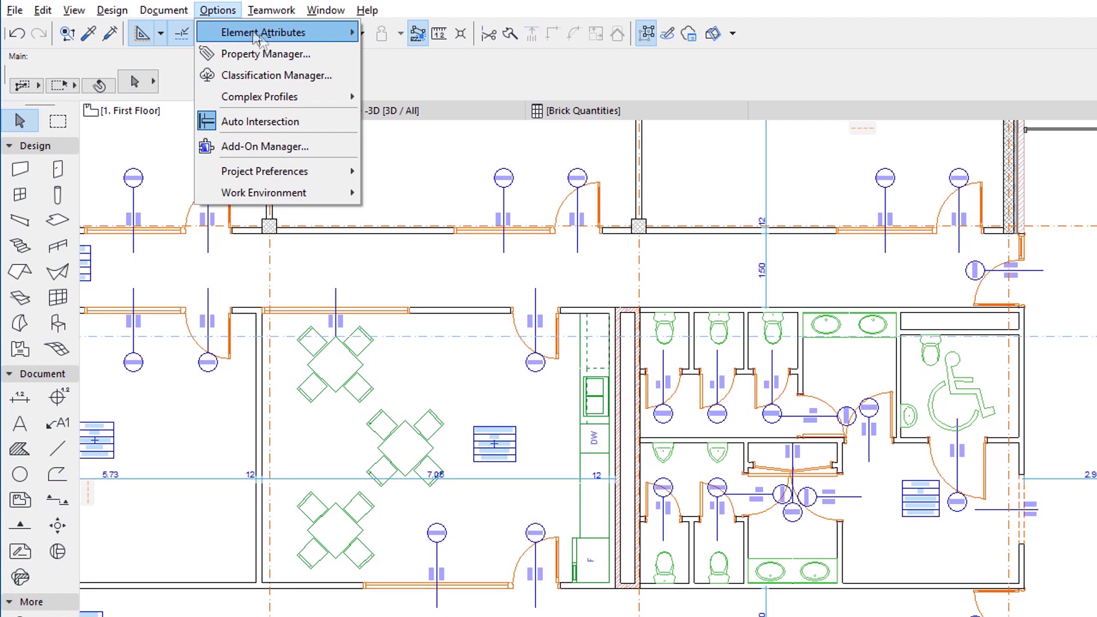
pyautogui.click(333, 58)
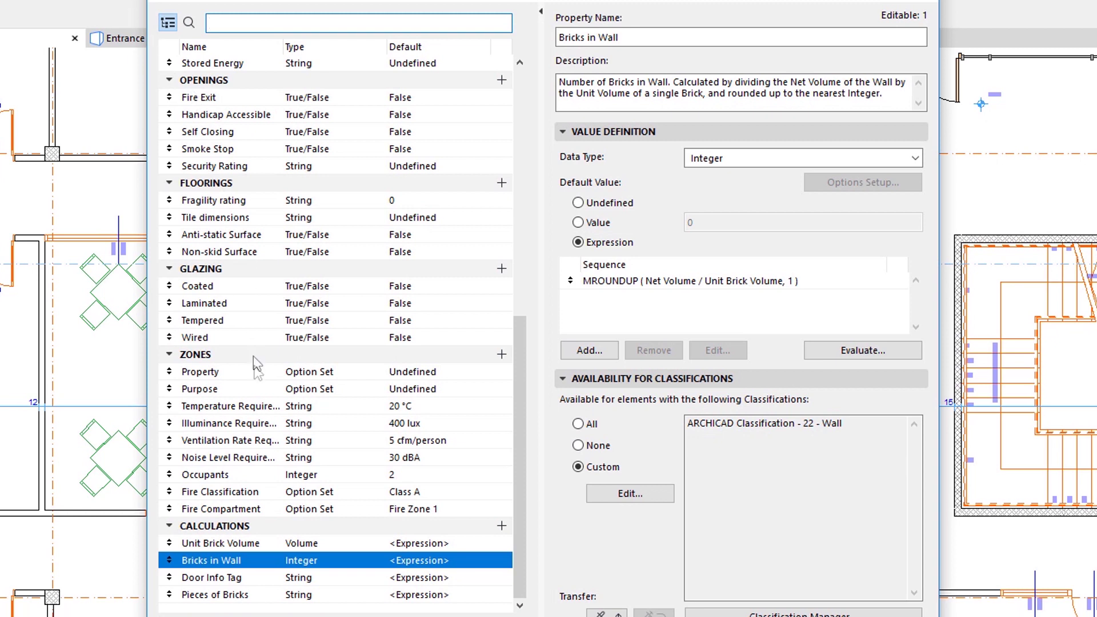
pyautogui.click(240, 477)
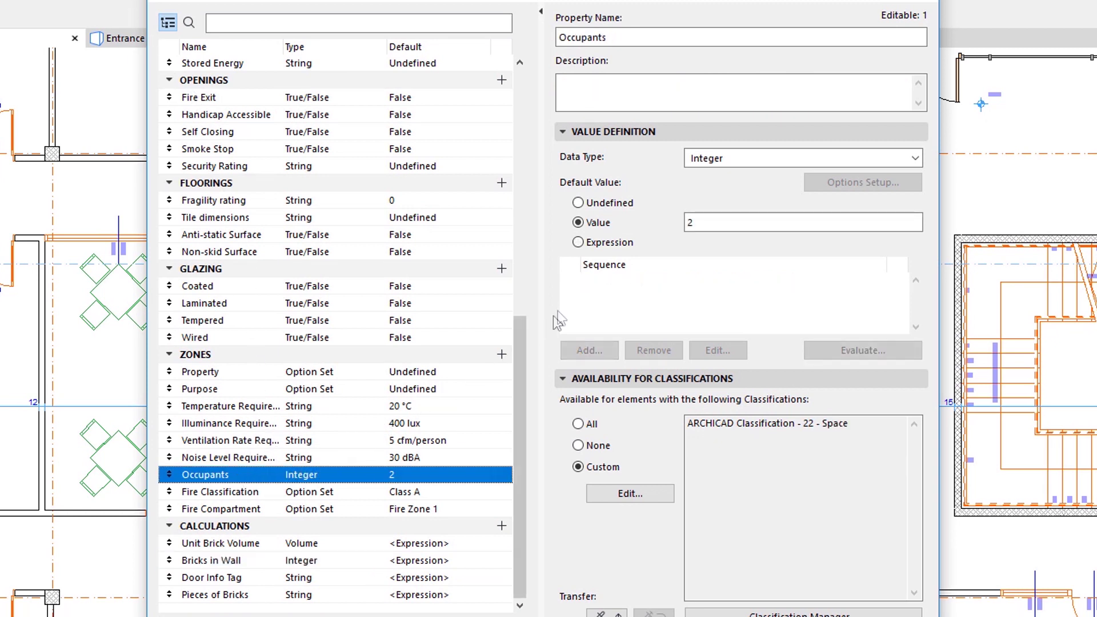
pyautogui.click(629, 249)
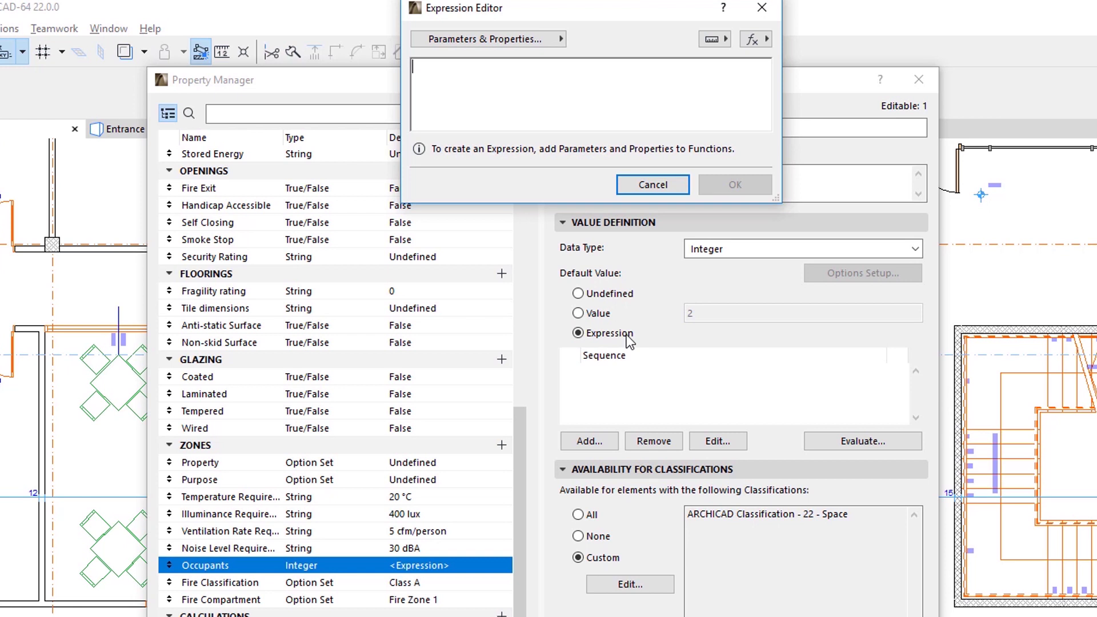
pyautogui.click(652, 188)
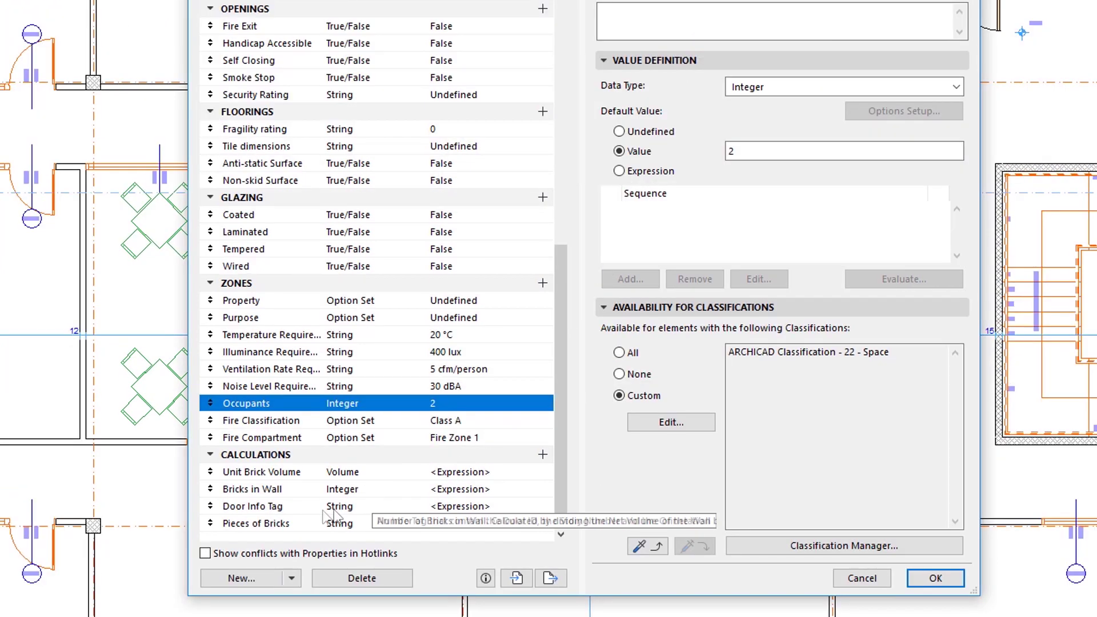
pyautogui.click(293, 490)
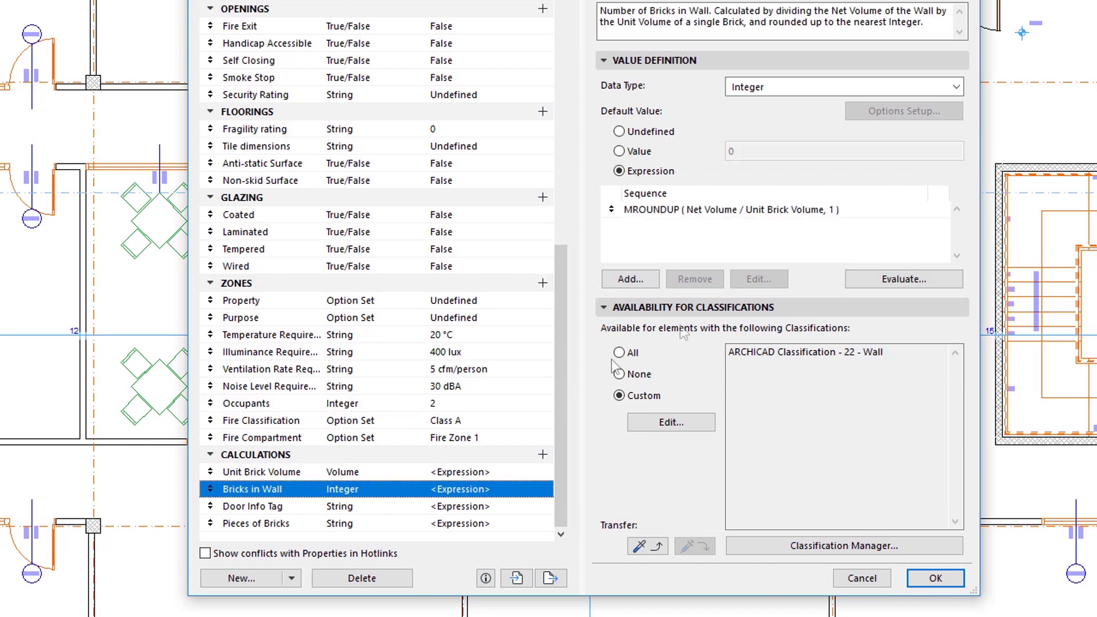
pyautogui.click(856, 213)
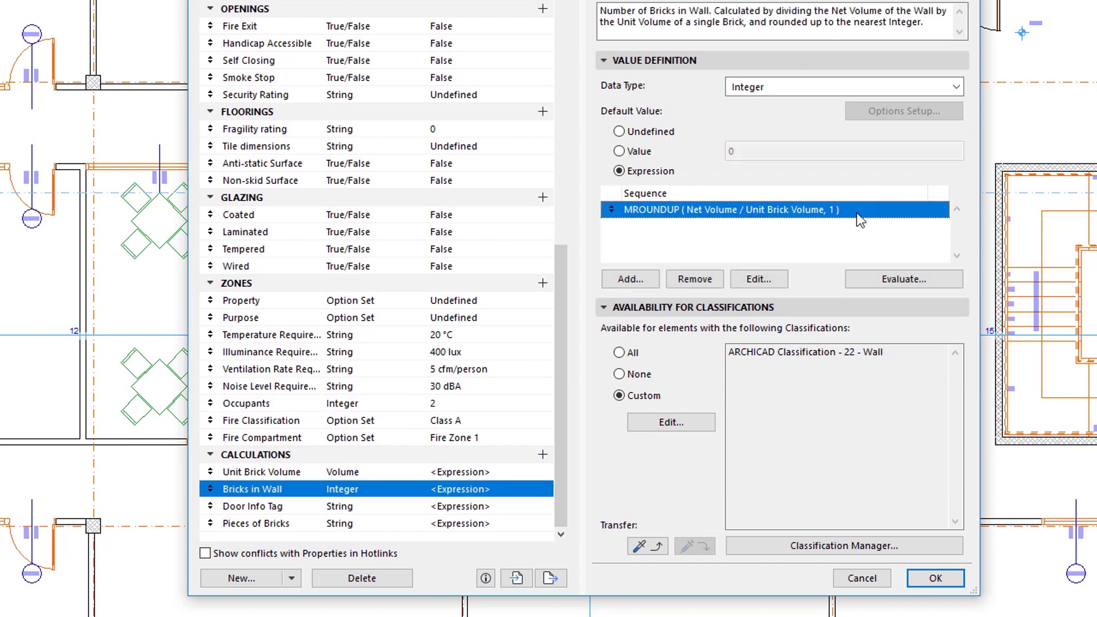
# Open the Bricks in Wall MROUNDUP expression for editing, discarding a trial empty expression
pyautogui.click(782, 278)
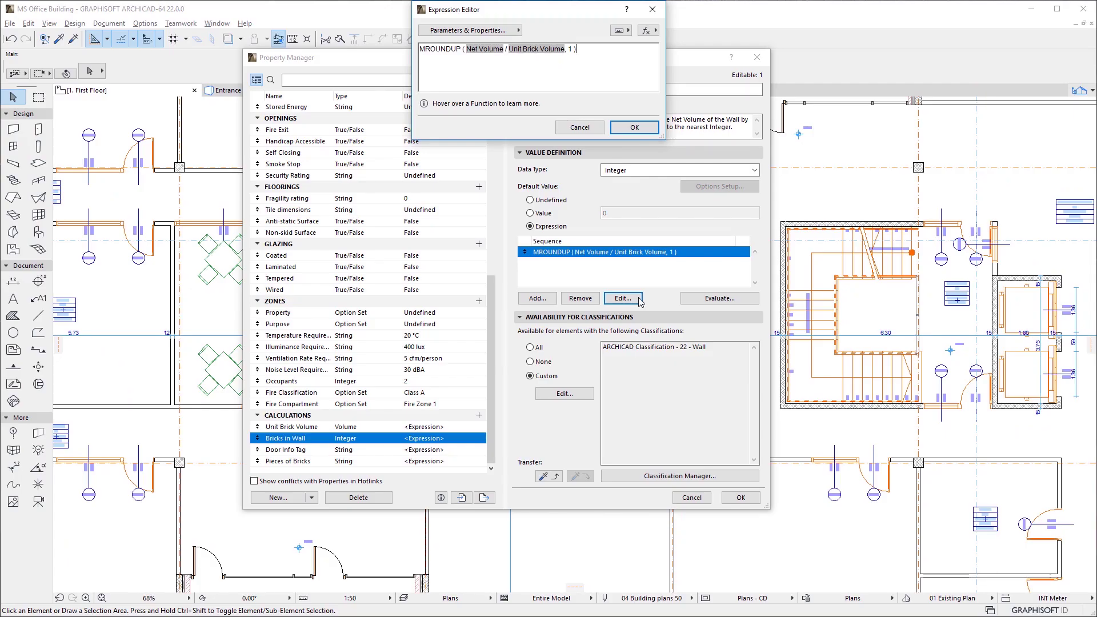
pyautogui.click(591, 130)
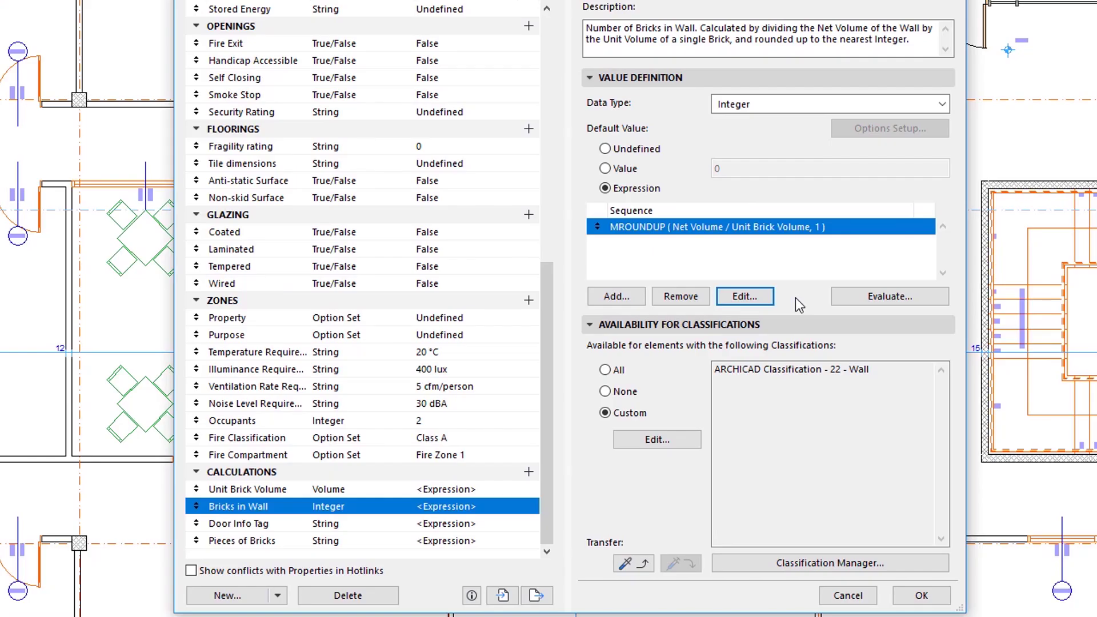
pyautogui.click(639, 297)
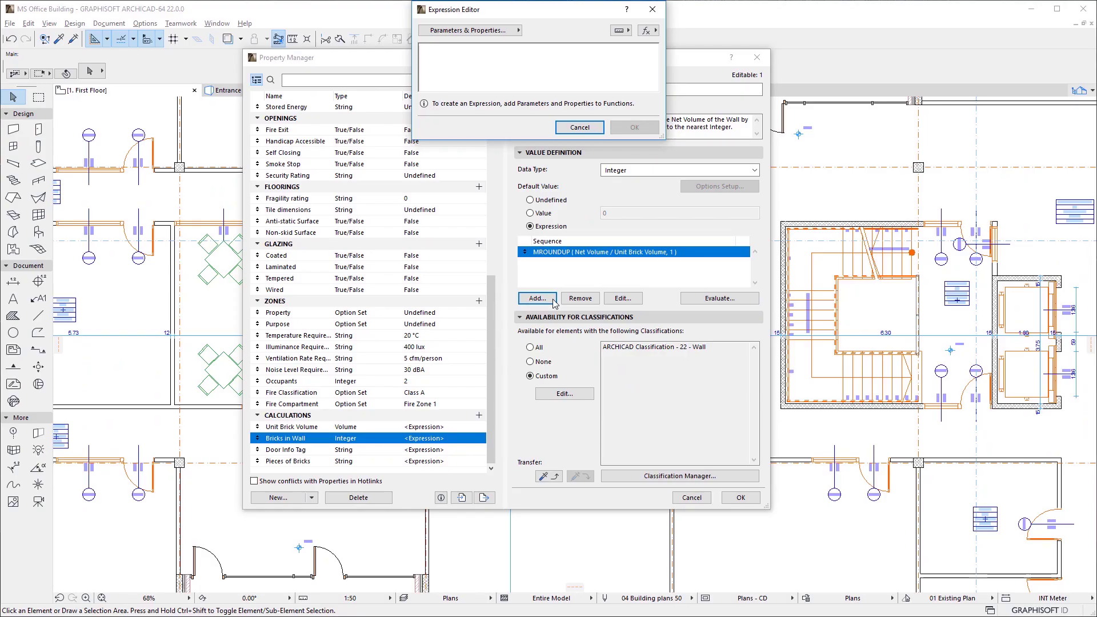
pyautogui.click(579, 127)
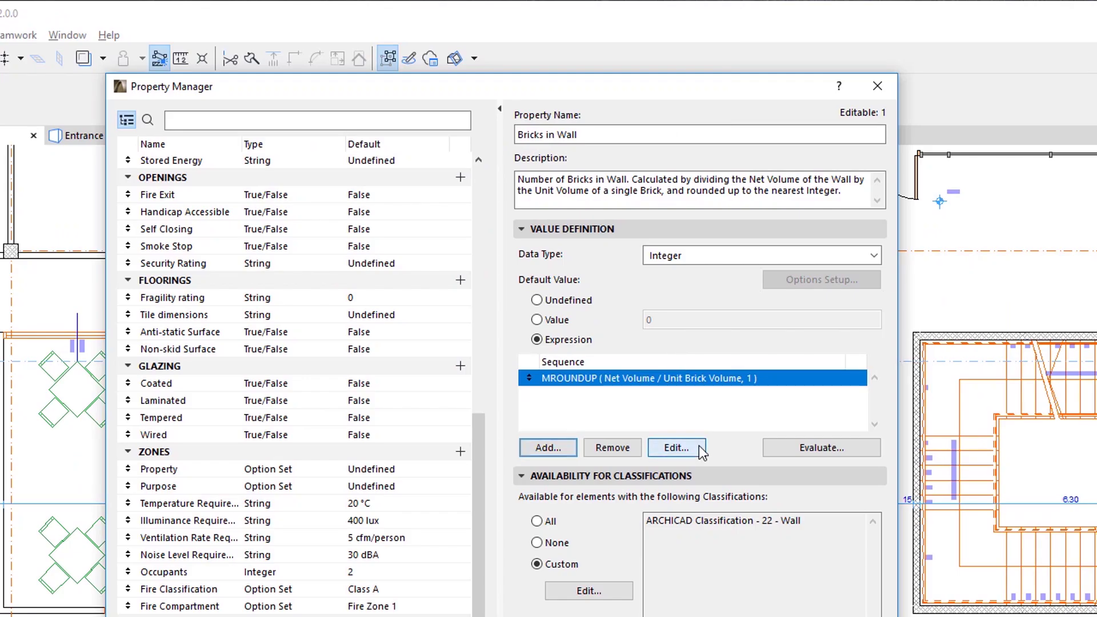
pyautogui.click(638, 299)
# Delete the Net Volume term and bring up the Parameters & Properties list
pyautogui.click(460, 74)
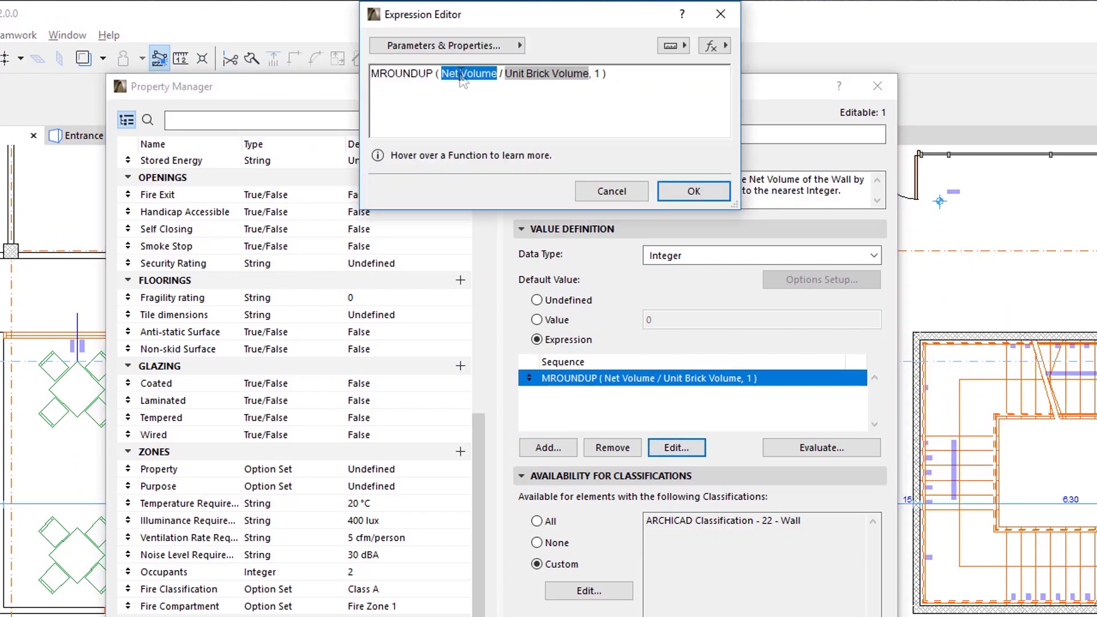
pyautogui.press('Delete')
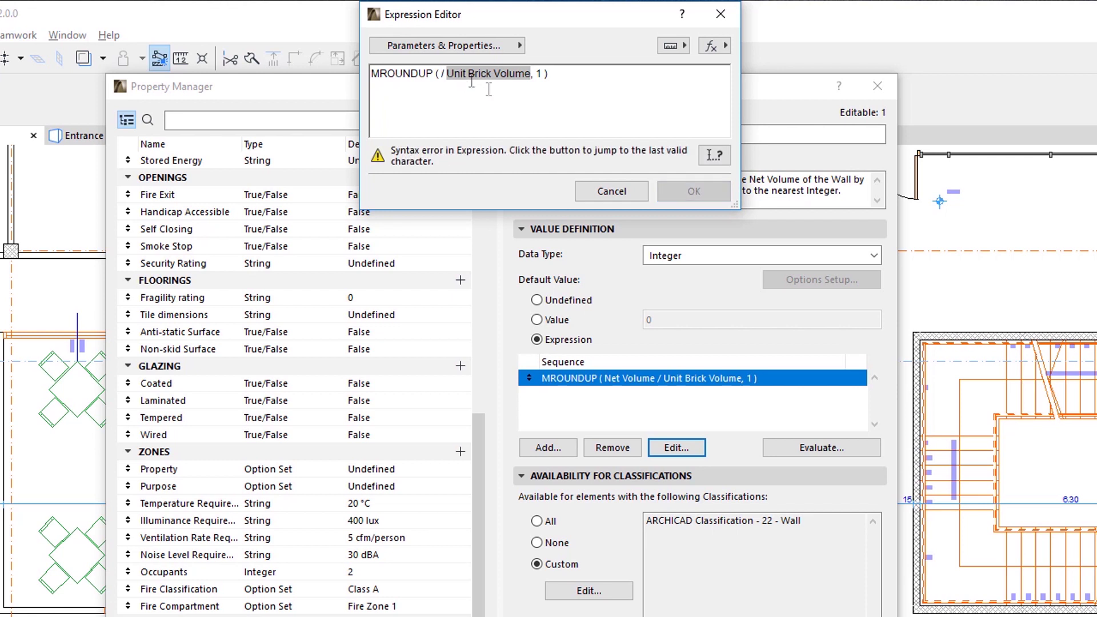
pyautogui.click(518, 48)
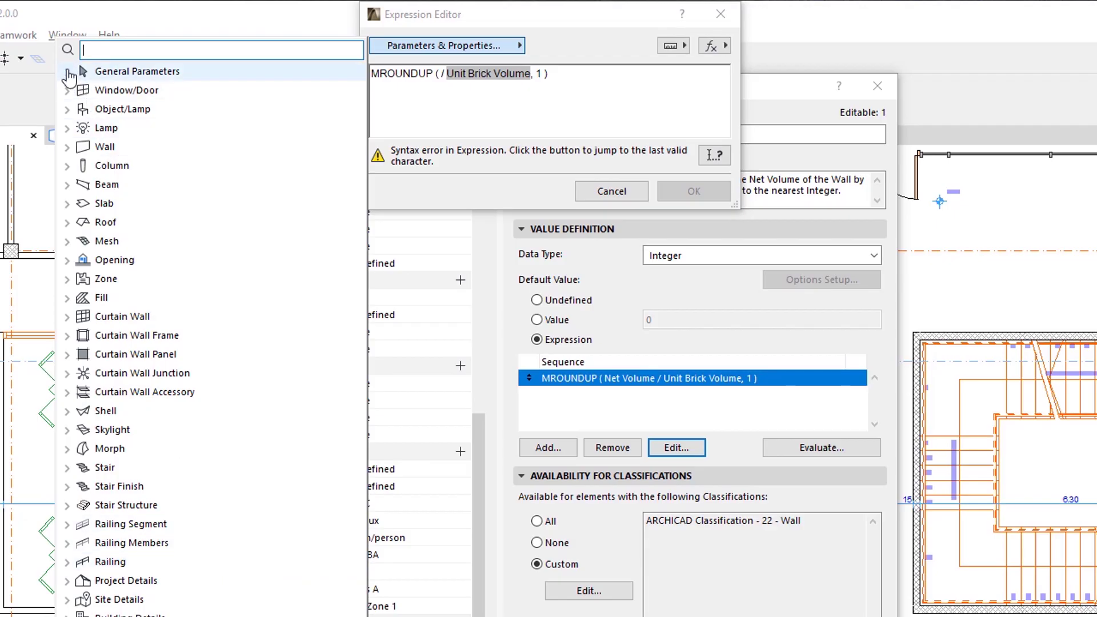
# Browse General Parameters and Slab, leaving Building Details expanded and highlighted
pyautogui.click(68, 71)
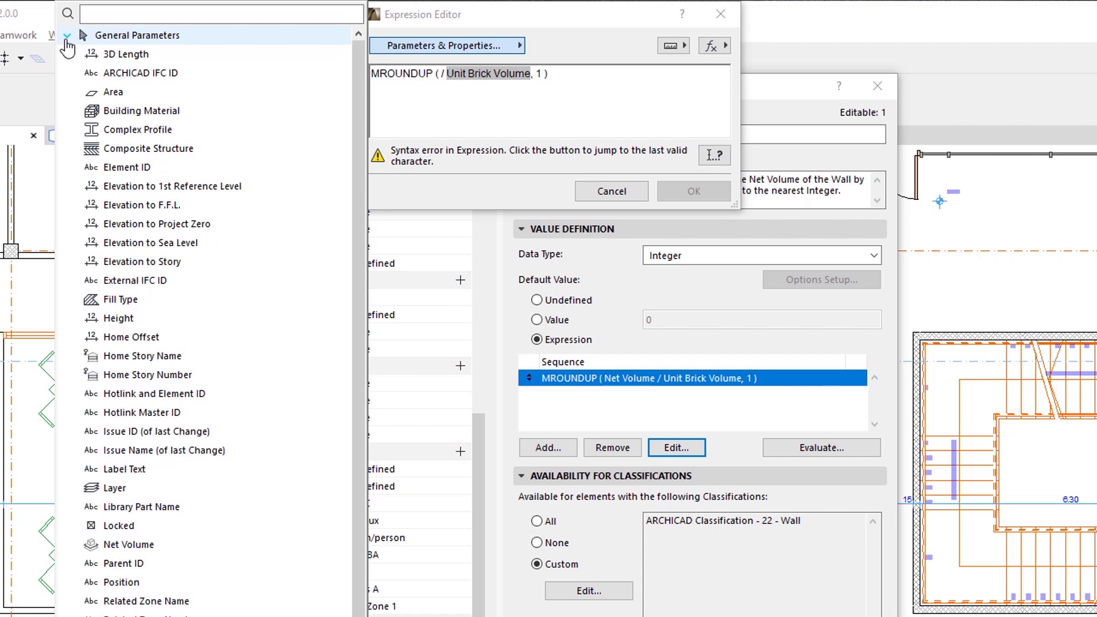
pyautogui.click(67, 36)
pyautogui.click(519, 46)
pyautogui.click(520, 47)
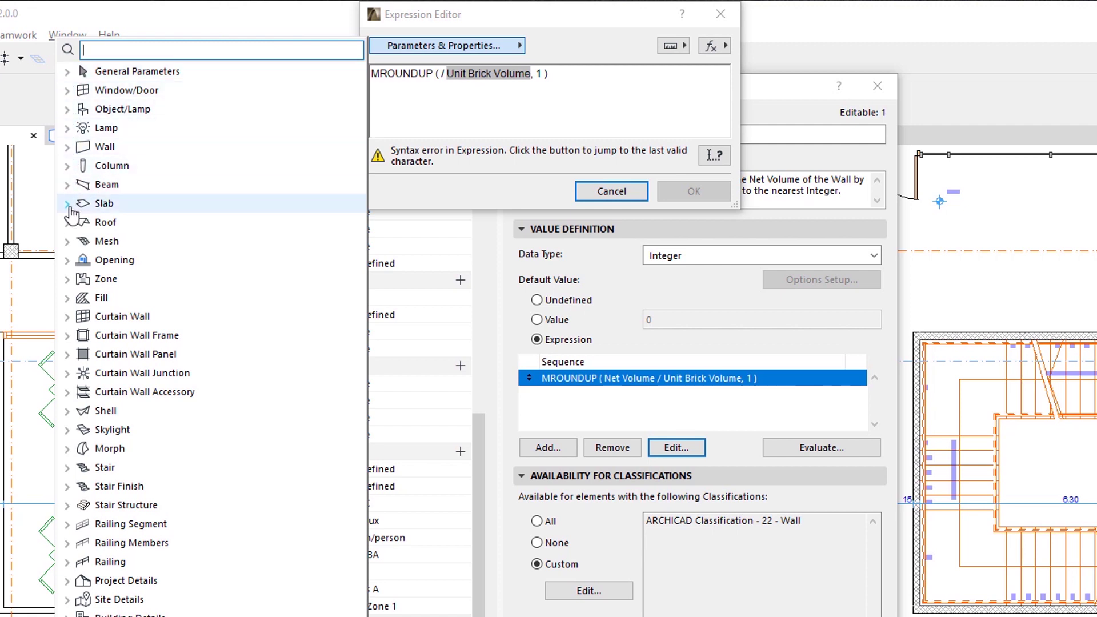
pyautogui.click(67, 204)
pyautogui.click(67, 204)
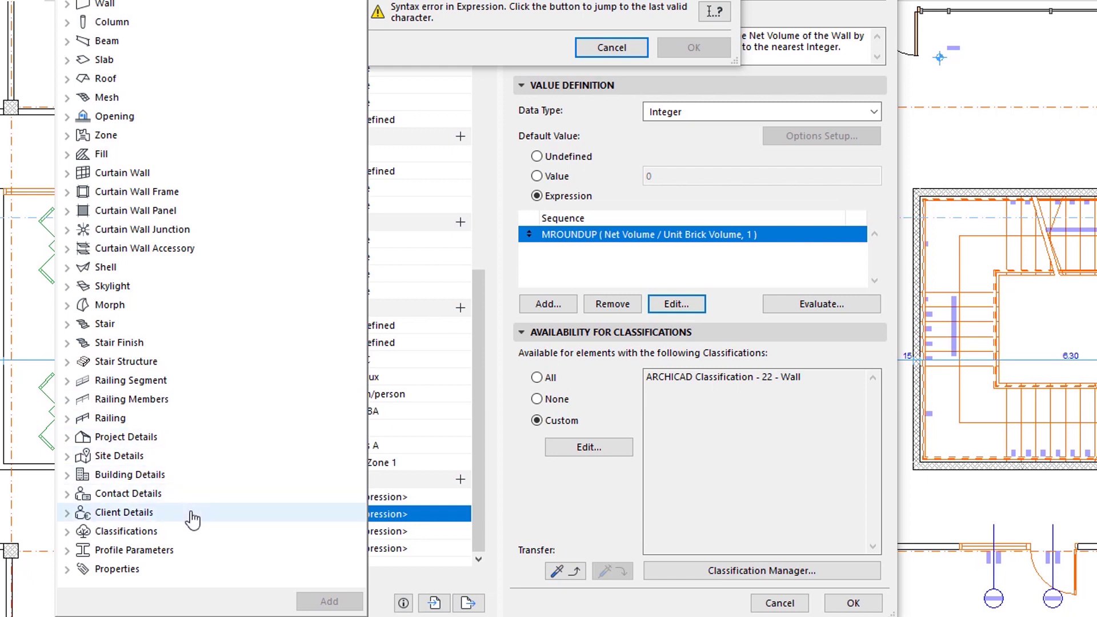
pyautogui.click(67, 475)
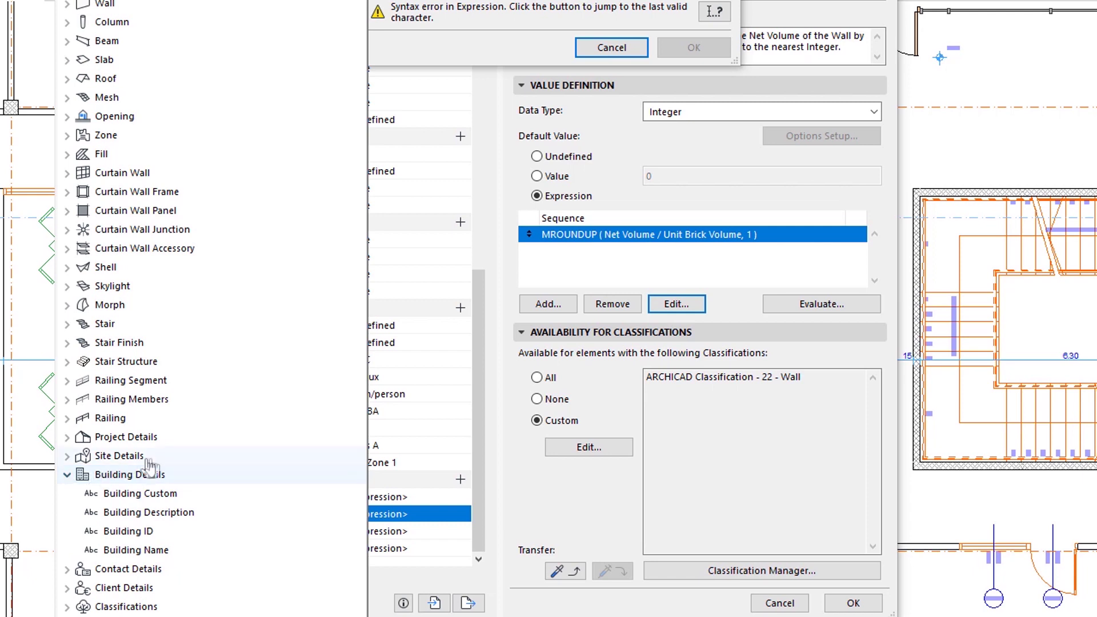
pyautogui.click(210, 463)
pyautogui.click(215, 482)
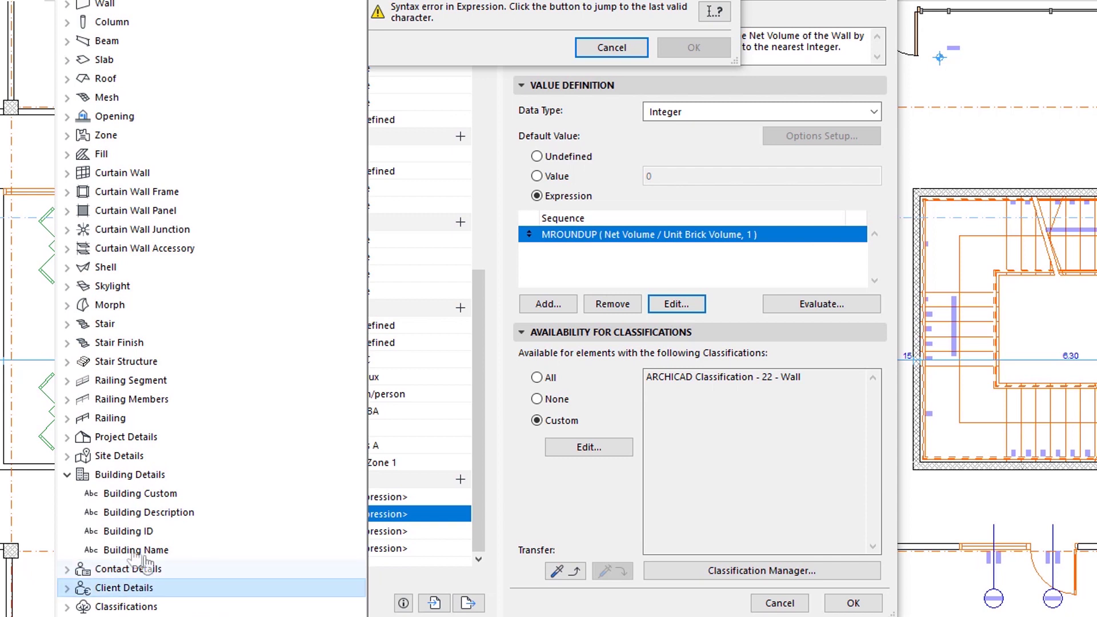
# Collapse Building Details and browse the Classifications entries: ARCHICAD Classification - 22, OmniClass, Uniclass 2015
pyautogui.click(67, 475)
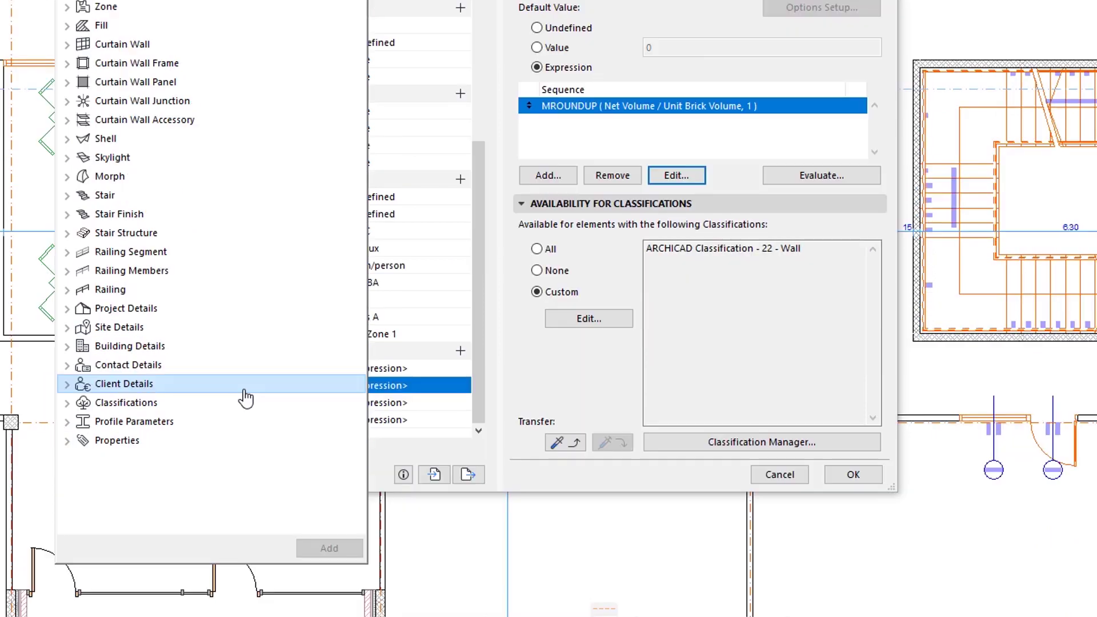
pyautogui.click(67, 403)
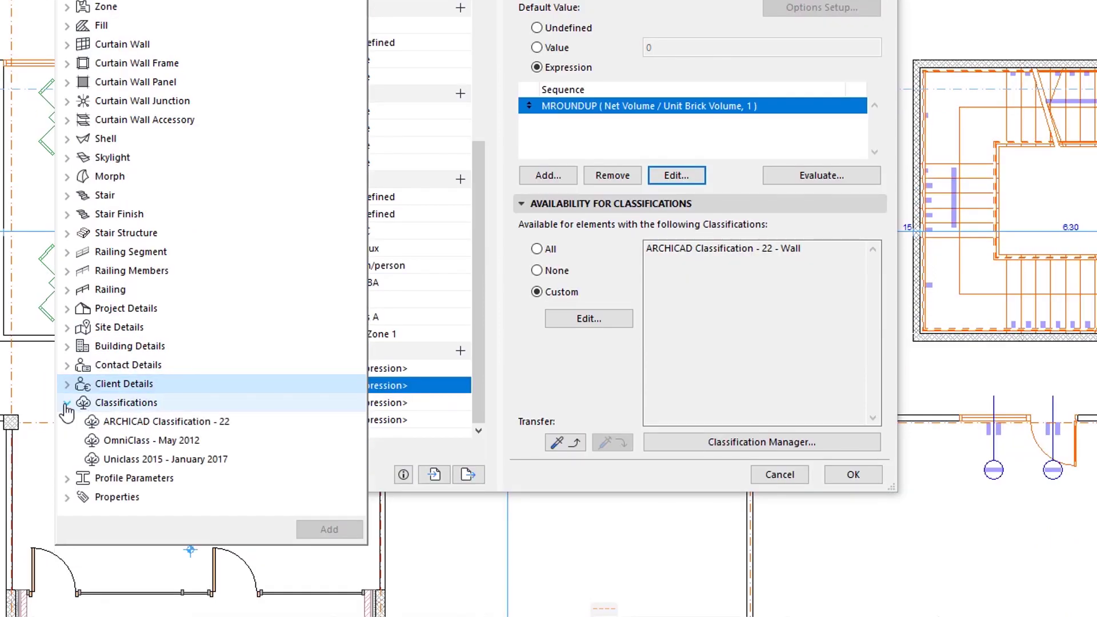
pyautogui.click(269, 422)
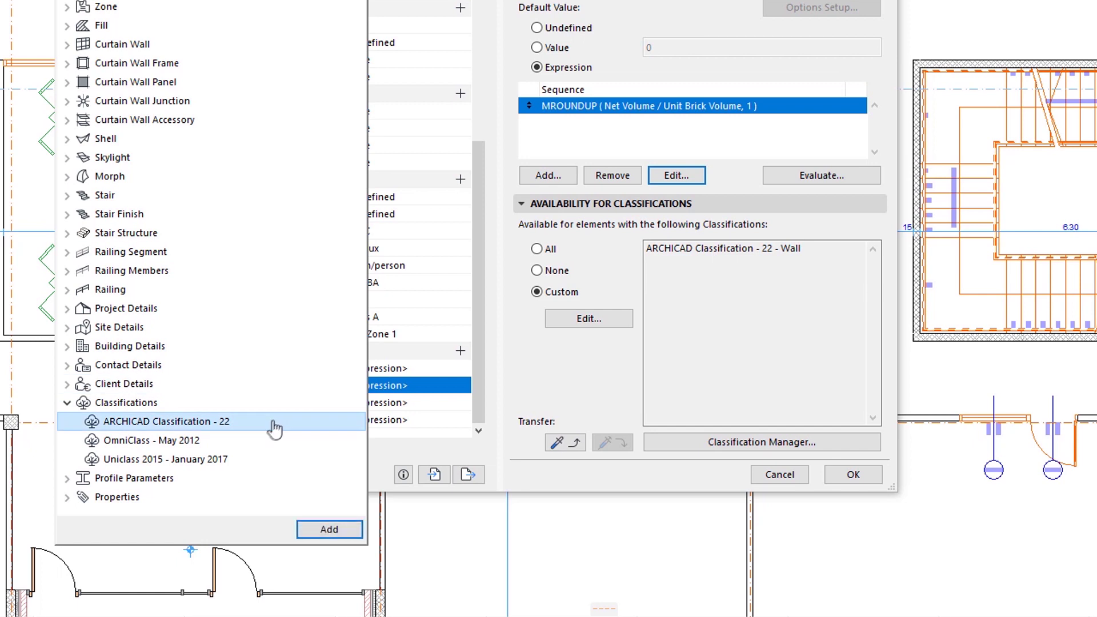
pyautogui.click(261, 440)
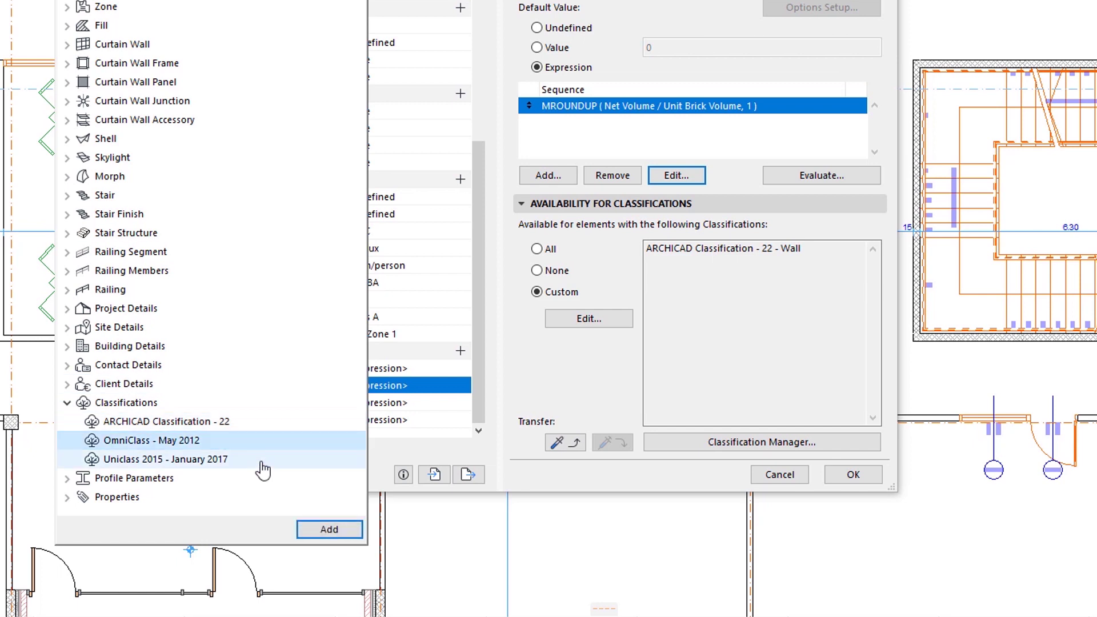
pyautogui.click(262, 460)
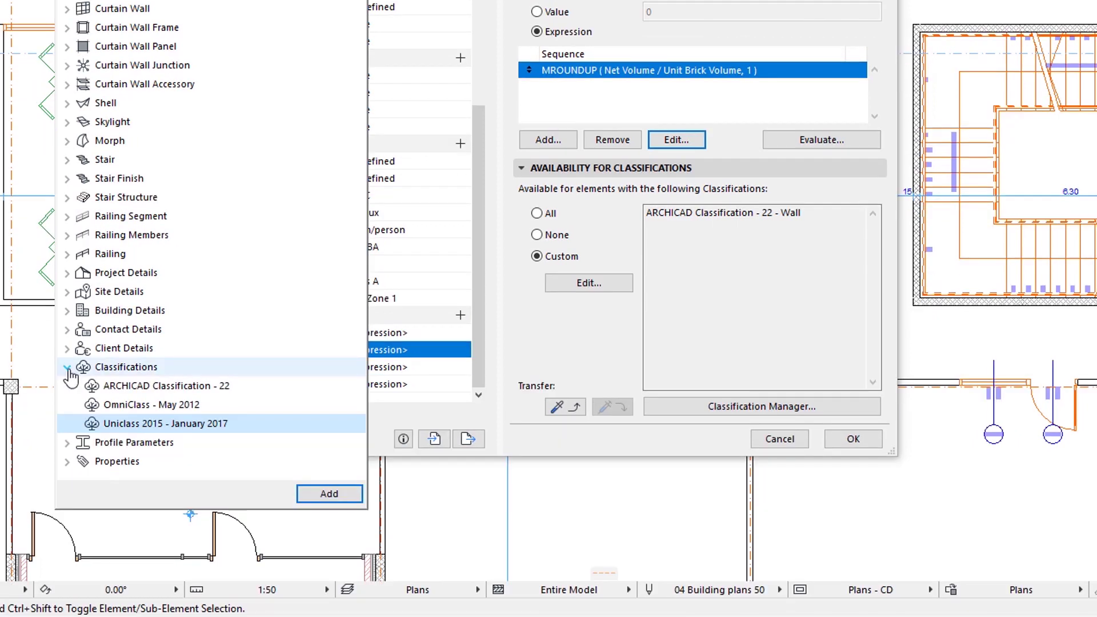
pyautogui.click(67, 403)
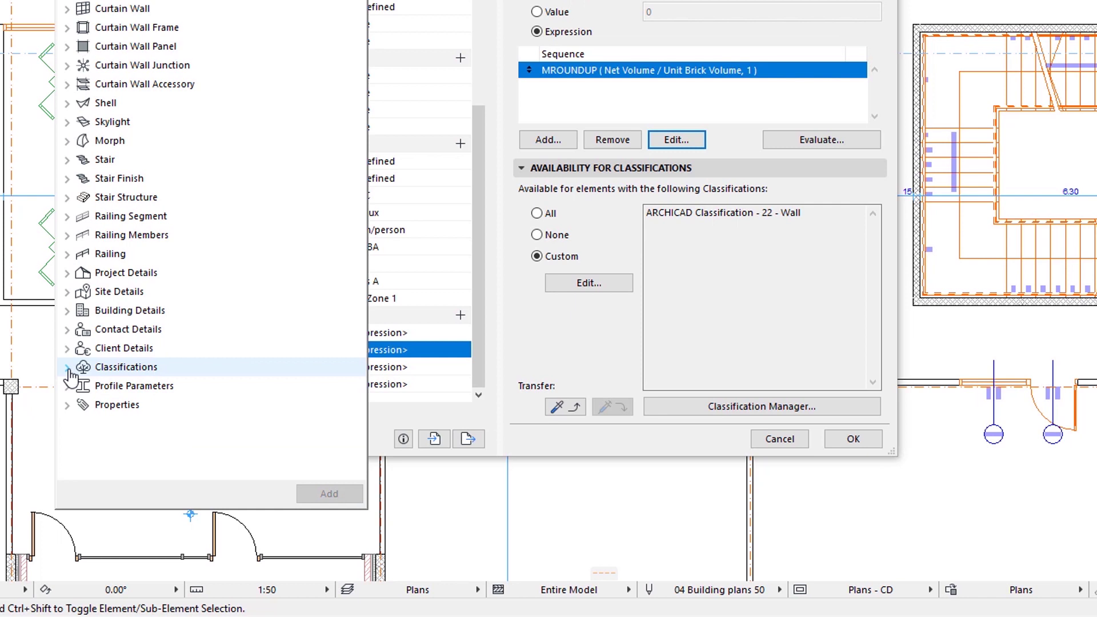
# Browse the Properties PRODUCT INFO group, then expand and collapse Profile Parameters
pyautogui.click(67, 404)
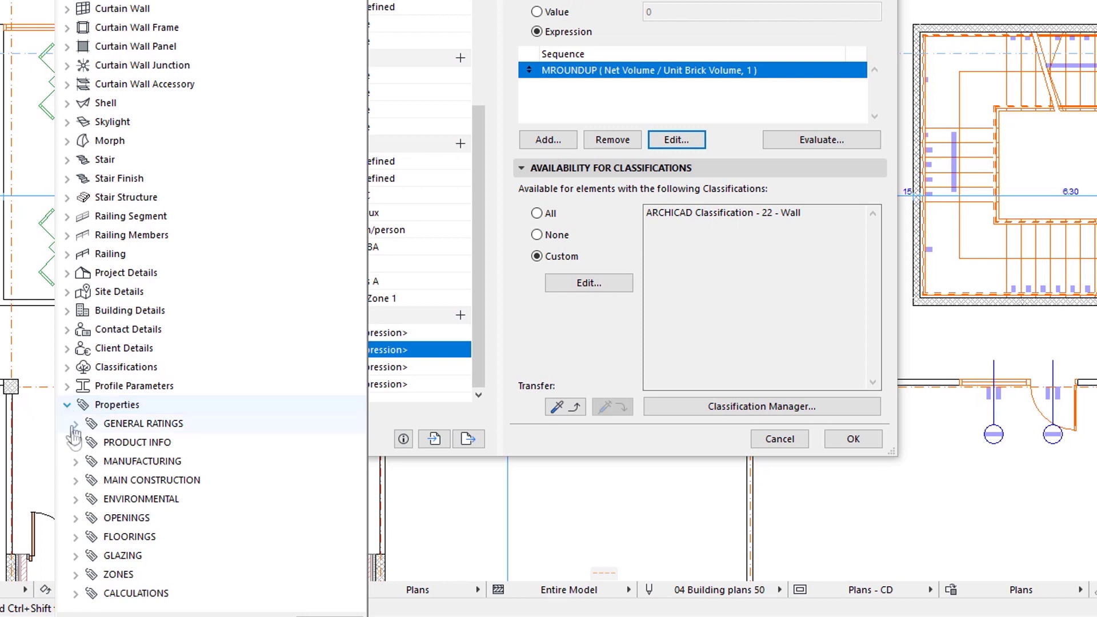
pyautogui.click(75, 443)
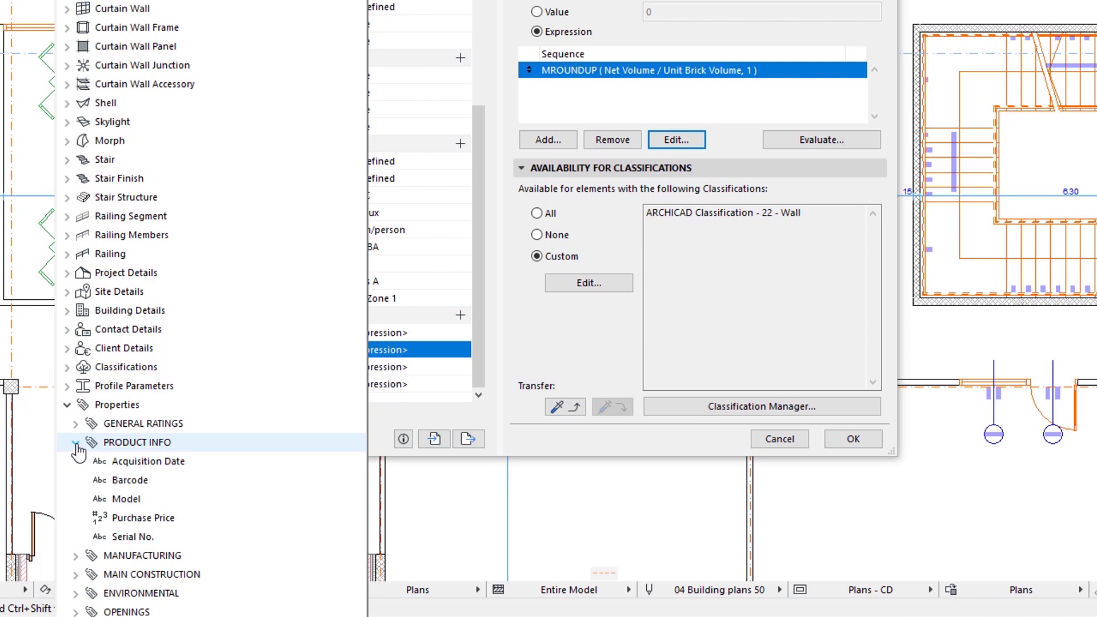
pyautogui.click(76, 443)
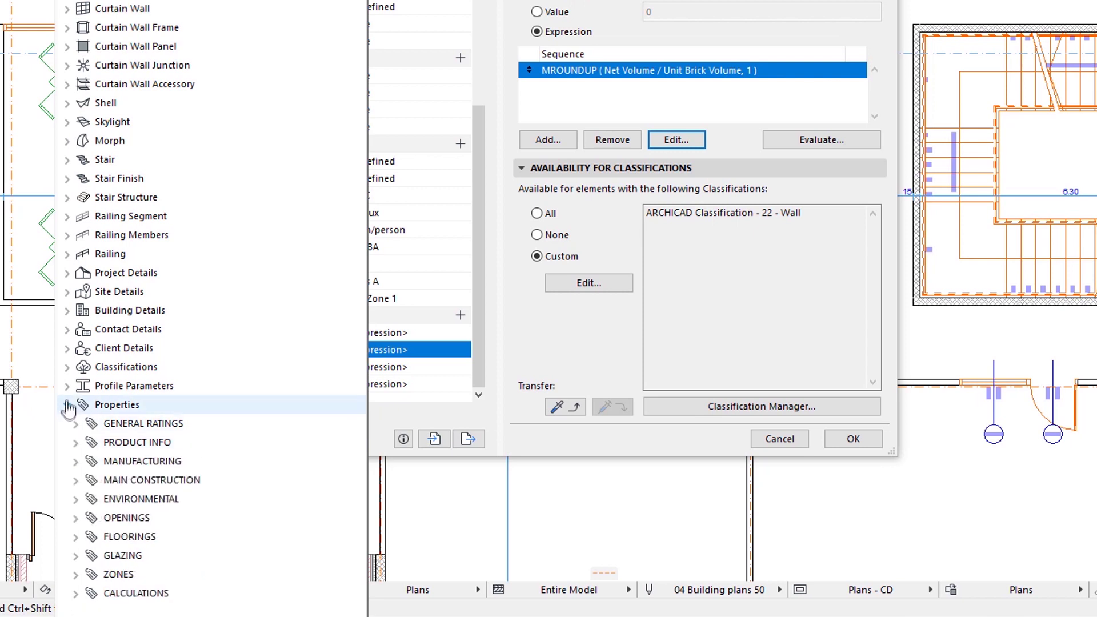
pyautogui.click(67, 405)
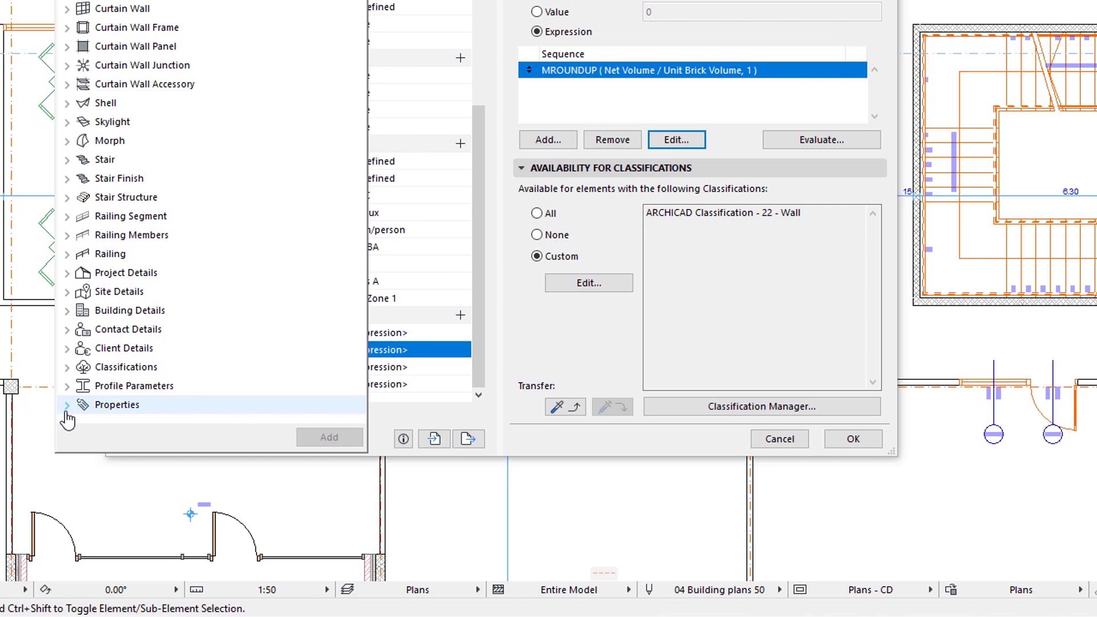
pyautogui.click(191, 386)
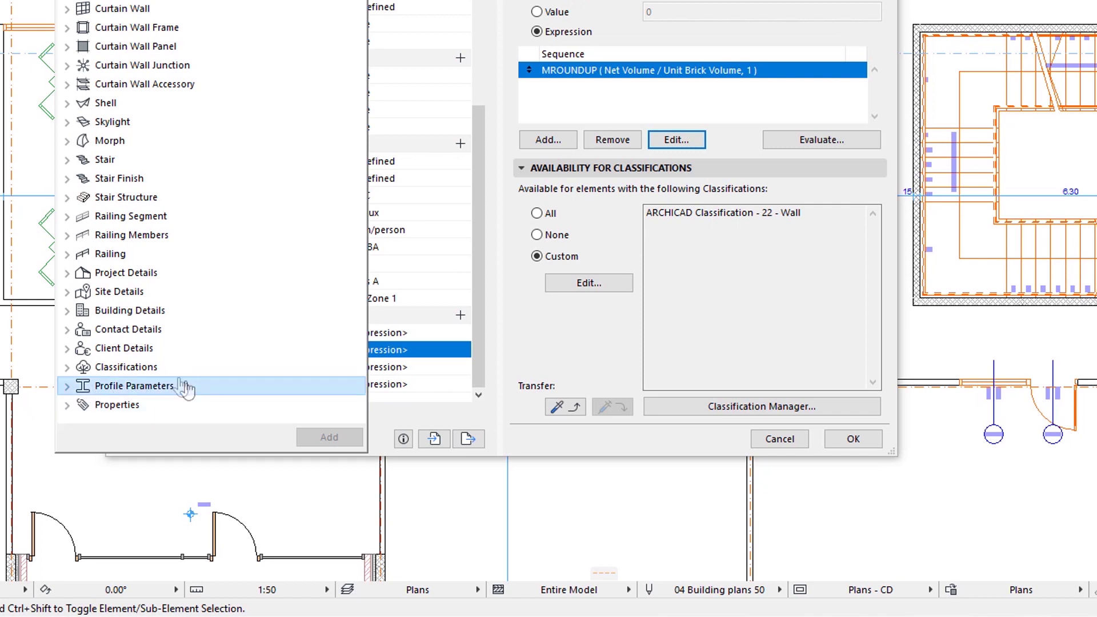
pyautogui.click(67, 386)
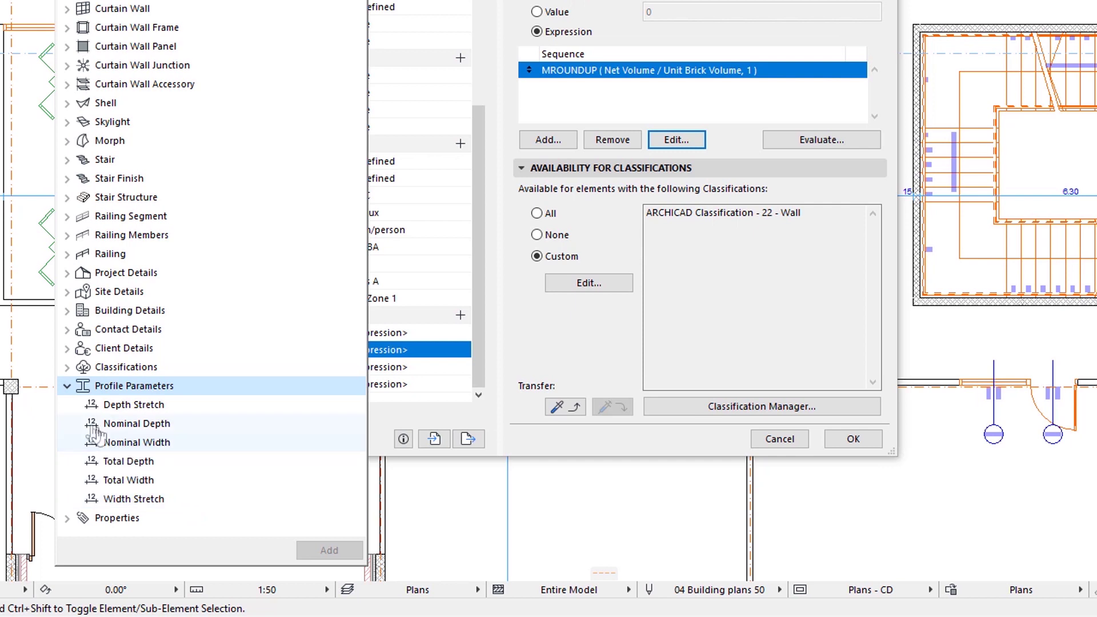
pyautogui.click(67, 387)
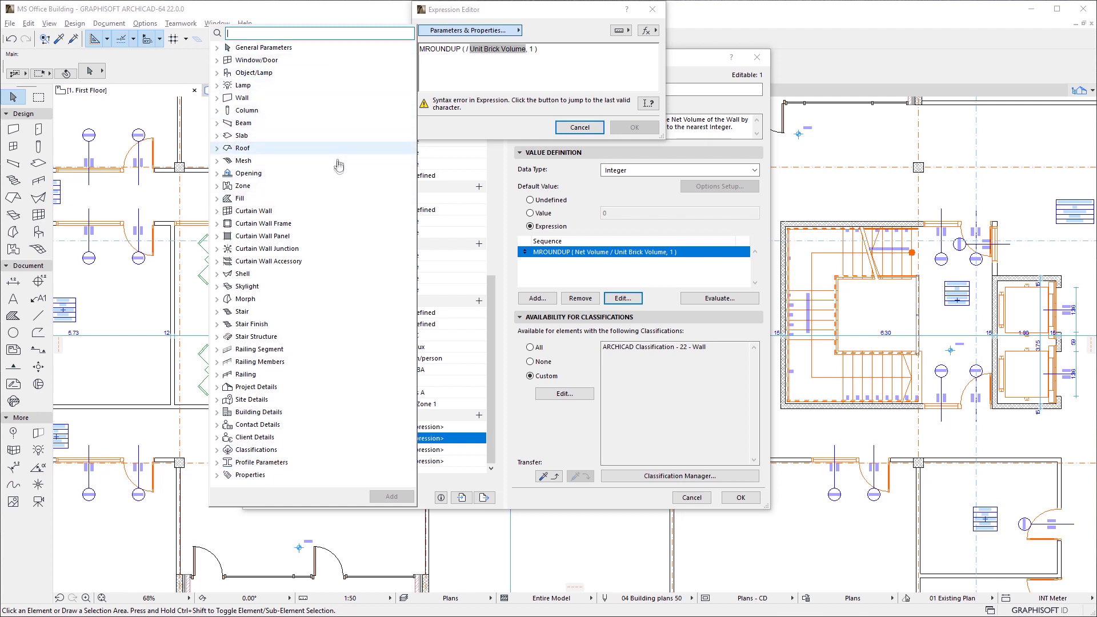
# Expand and collapse Slab parameters, then reopen the list with General Parameters expanded
pyautogui.click(217, 136)
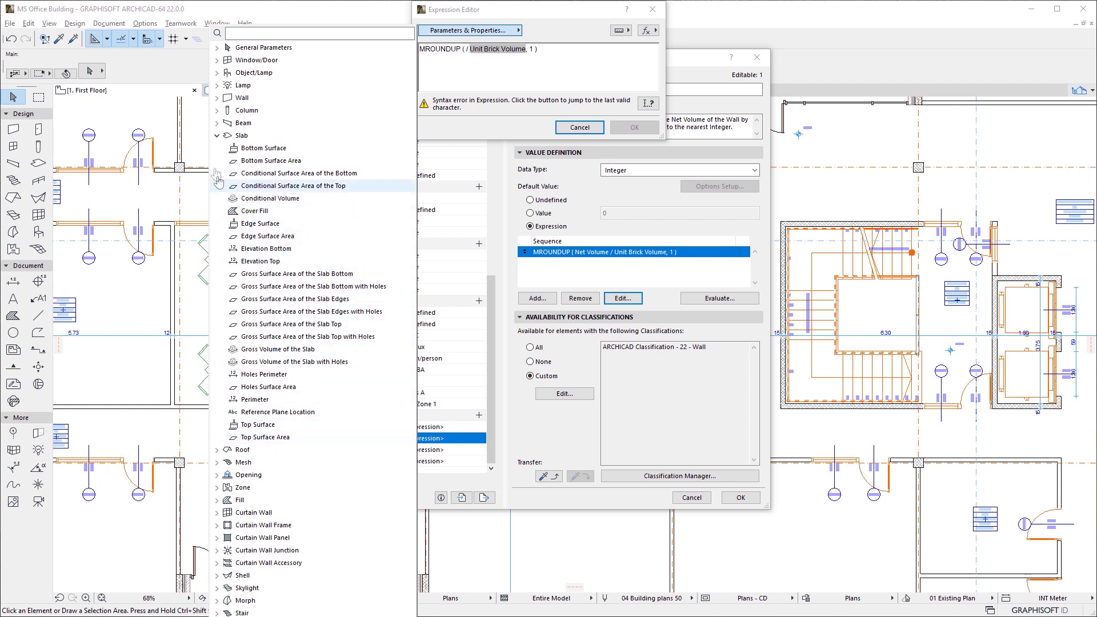
pyautogui.click(217, 135)
pyautogui.click(677, 43)
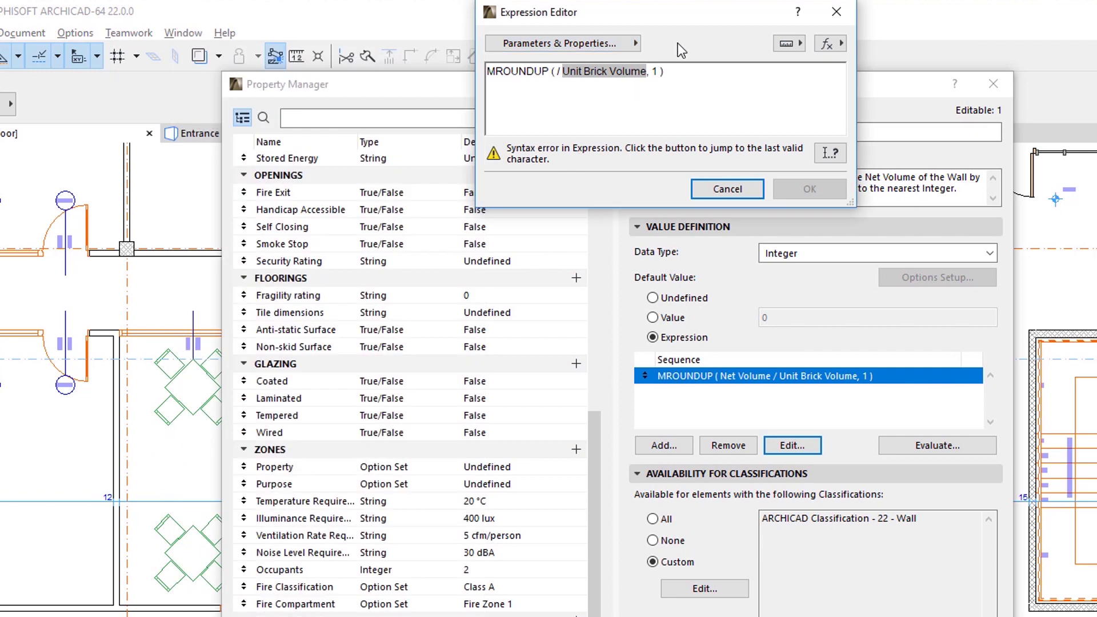
pyautogui.click(616, 43)
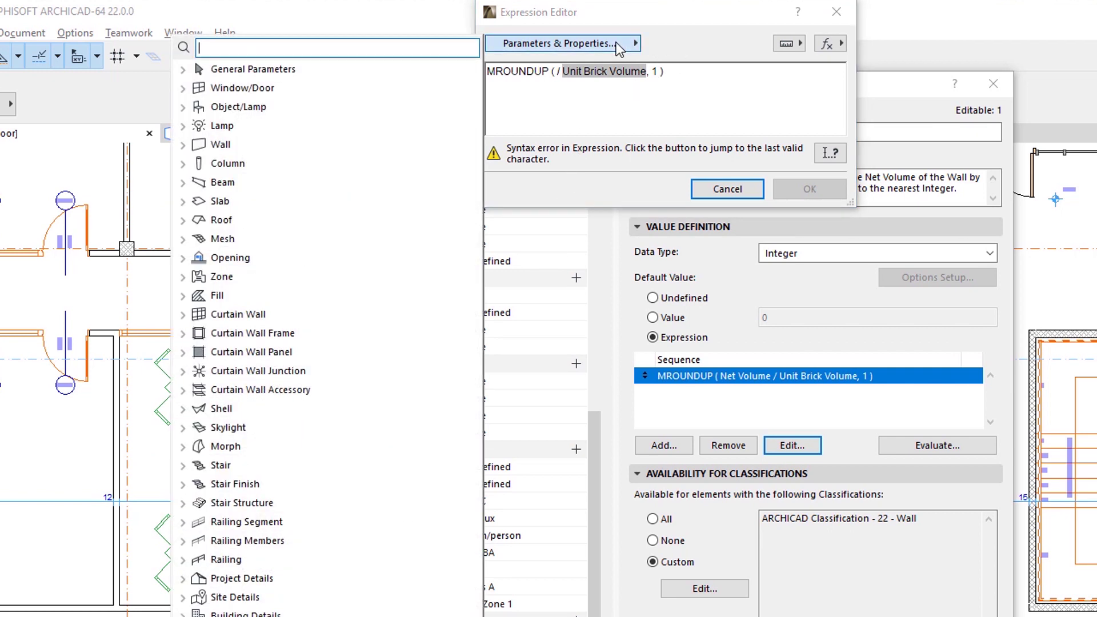
pyautogui.click(184, 69)
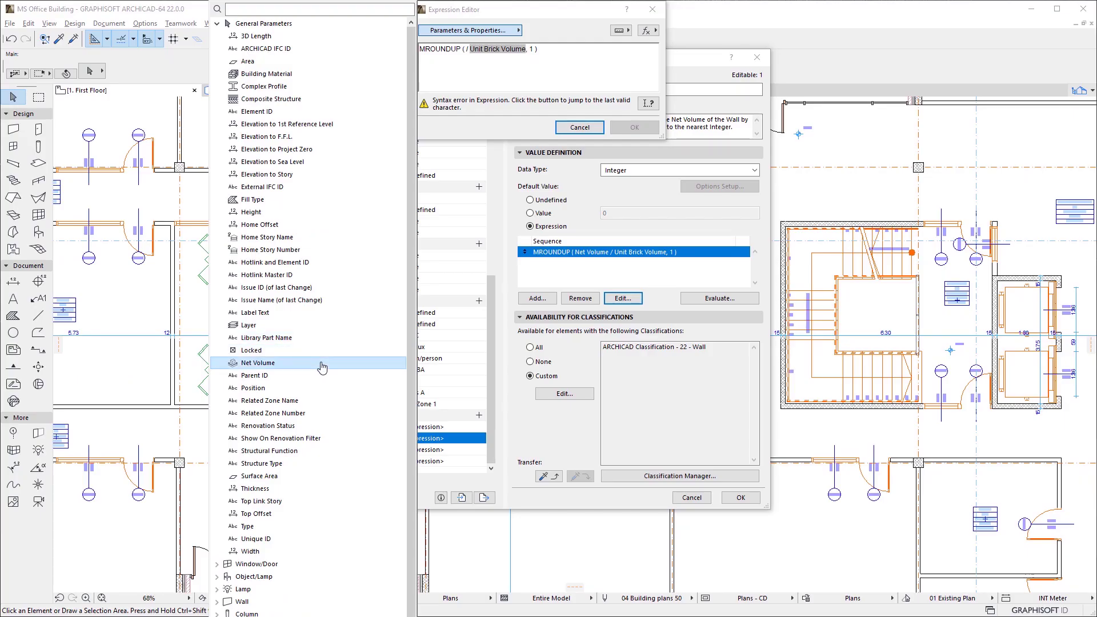
# Insert Net Volume from General Parameters, then remove it again from the expression
pyautogui.doubleClick(311, 364)
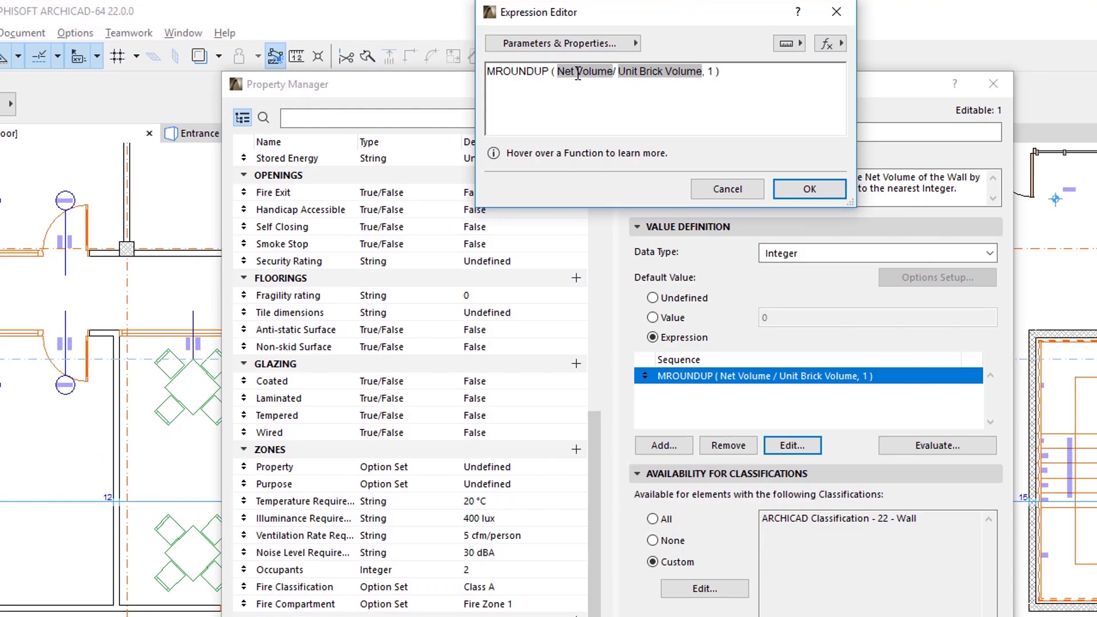
pyautogui.doubleClick(479, 49)
pyautogui.press('BackSpace')
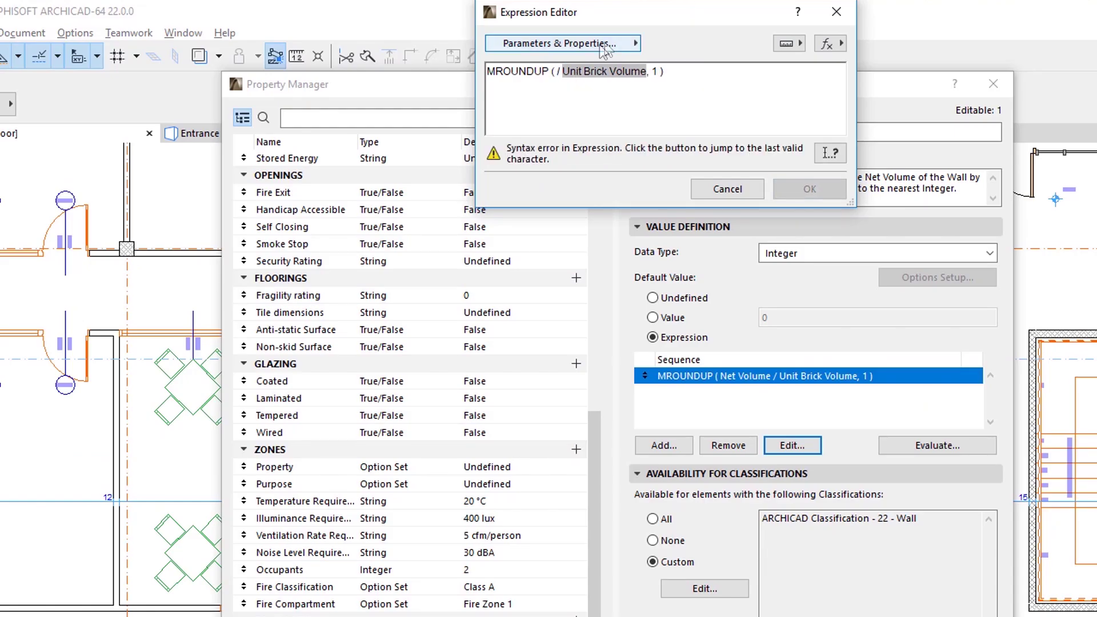
# Search the parameters for 'volume' and insert General Parameters' Net Volume into the expression
pyautogui.click(623, 45)
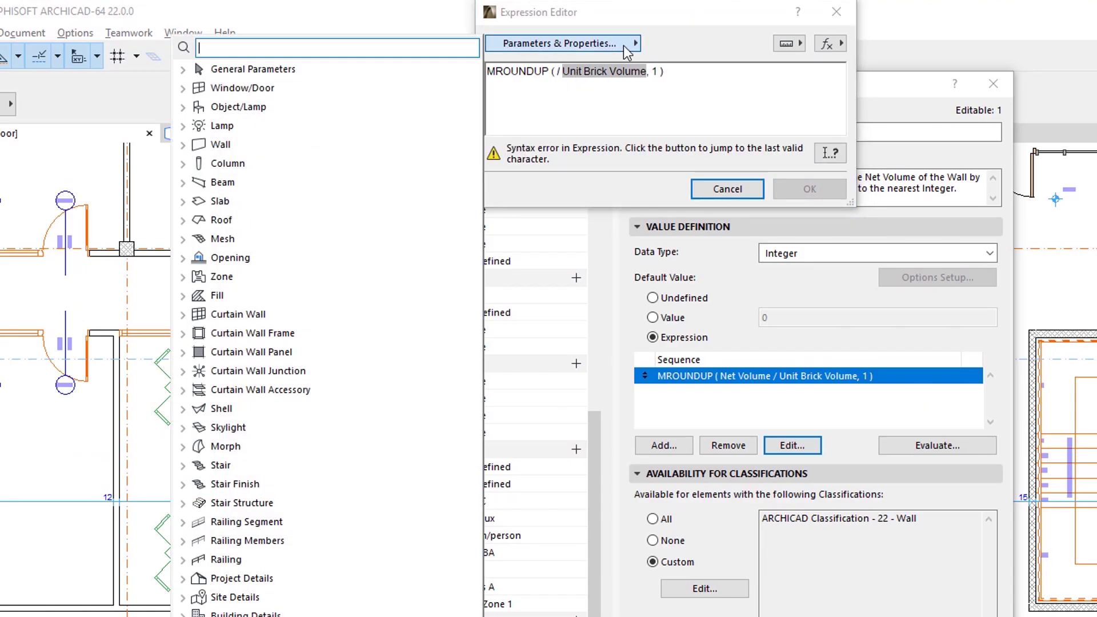
pyautogui.write('volume')
pyautogui.click(426, 278)
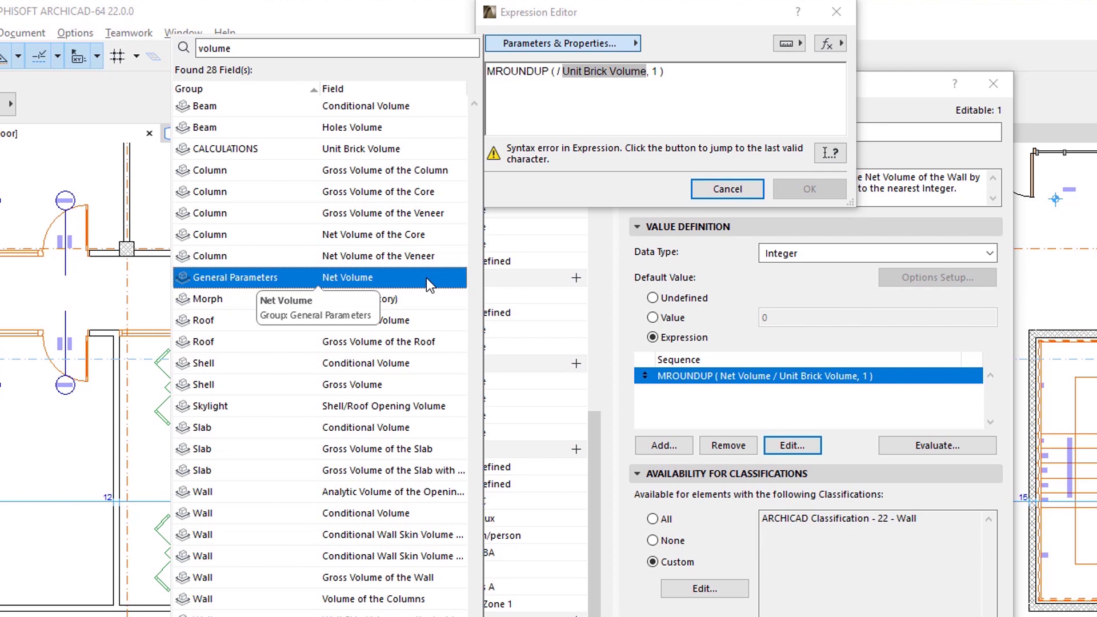
pyautogui.doubleClick(426, 278)
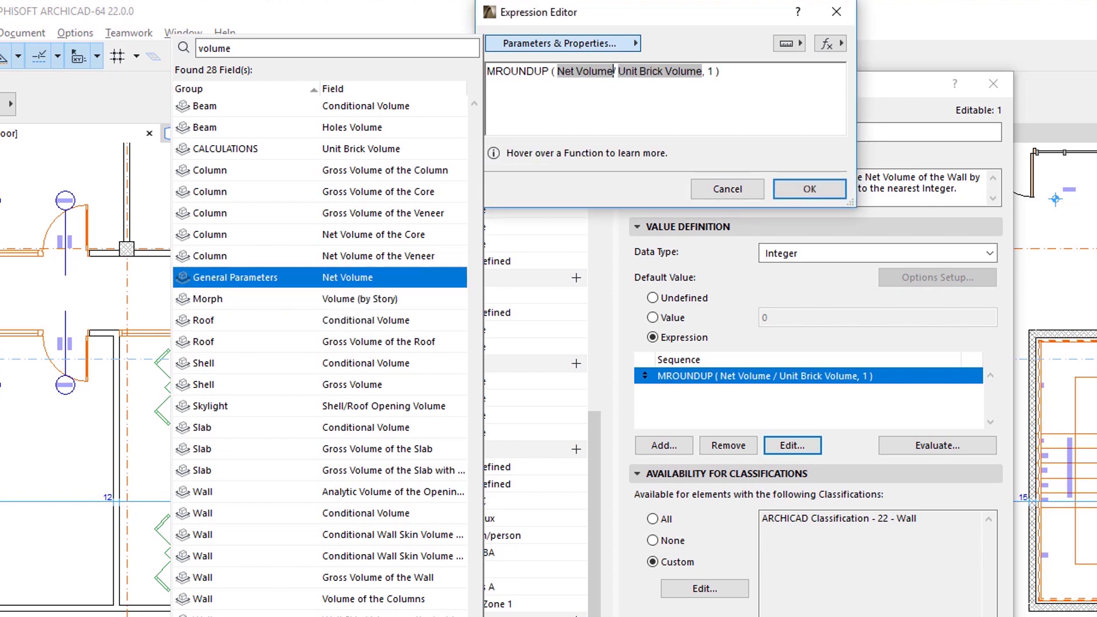
pyautogui.click(795, 112)
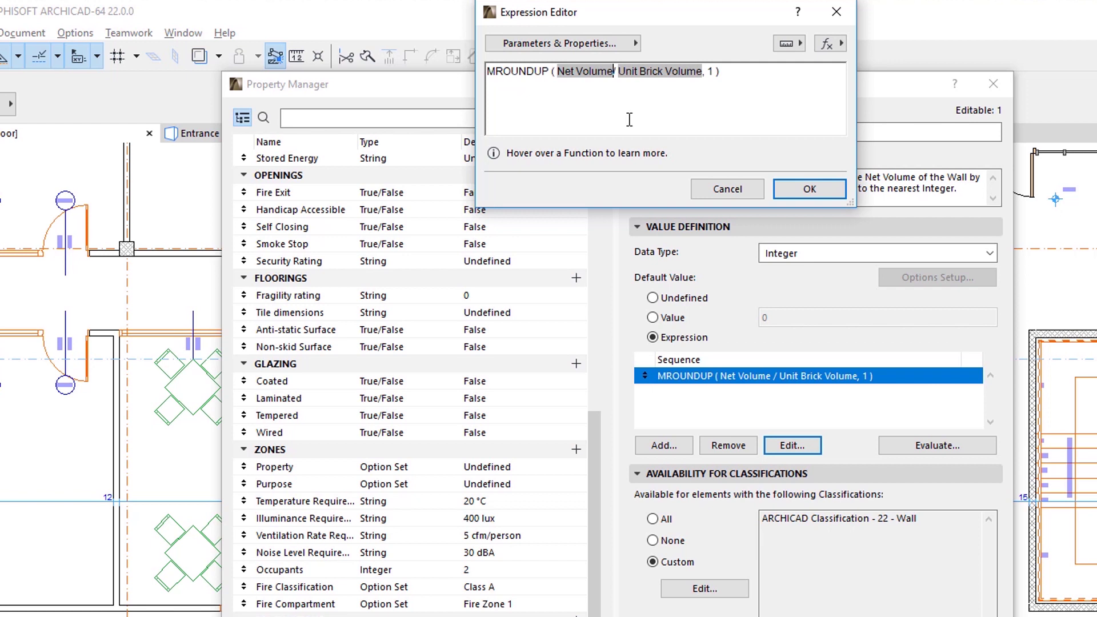
# Replace the Net Volume term with hand-typed 'Net Volume', then delete the unrecognised text
pyautogui.click(600, 72)
pyautogui.press('BackSpace')
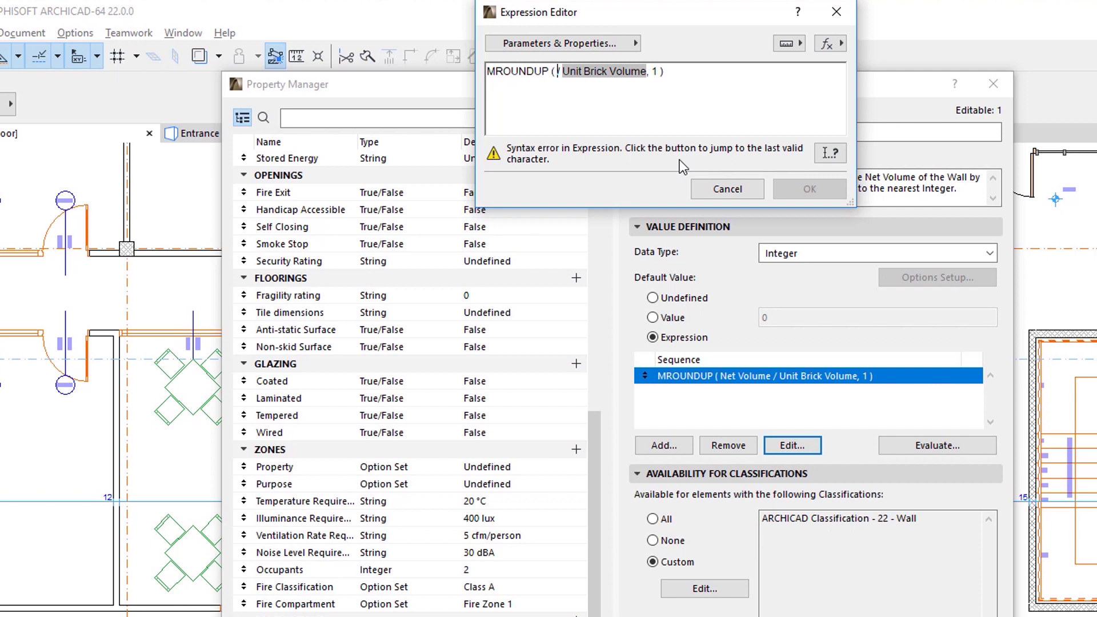
pyautogui.write('Net Volume')
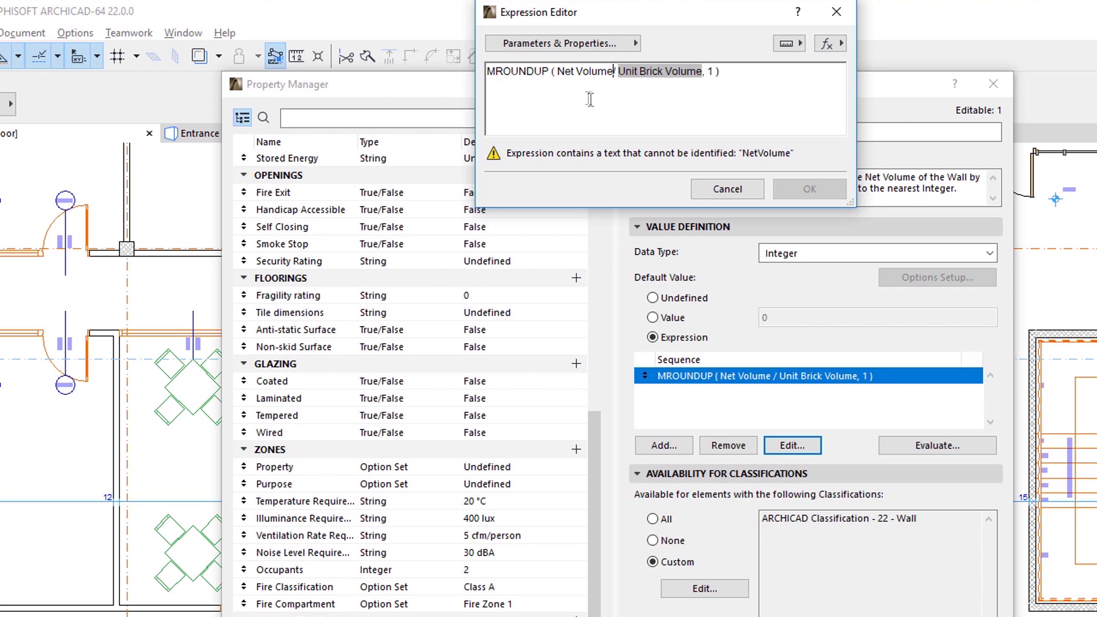
pyautogui.moveTo(557, 71); pyautogui.dragTo(613, 69)
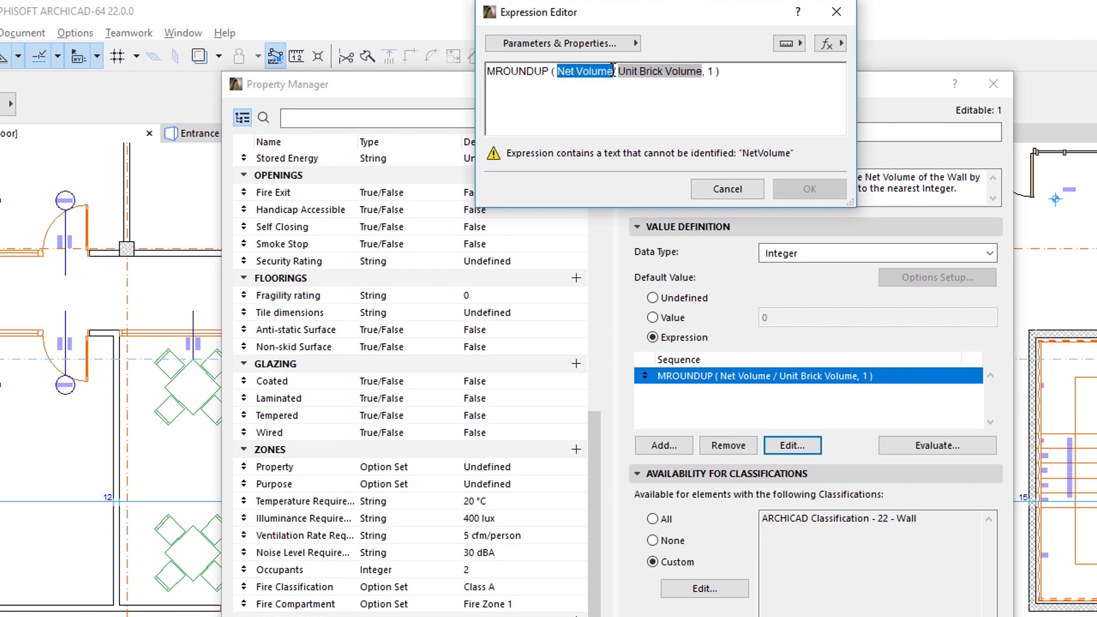
pyautogui.click(584, 102)
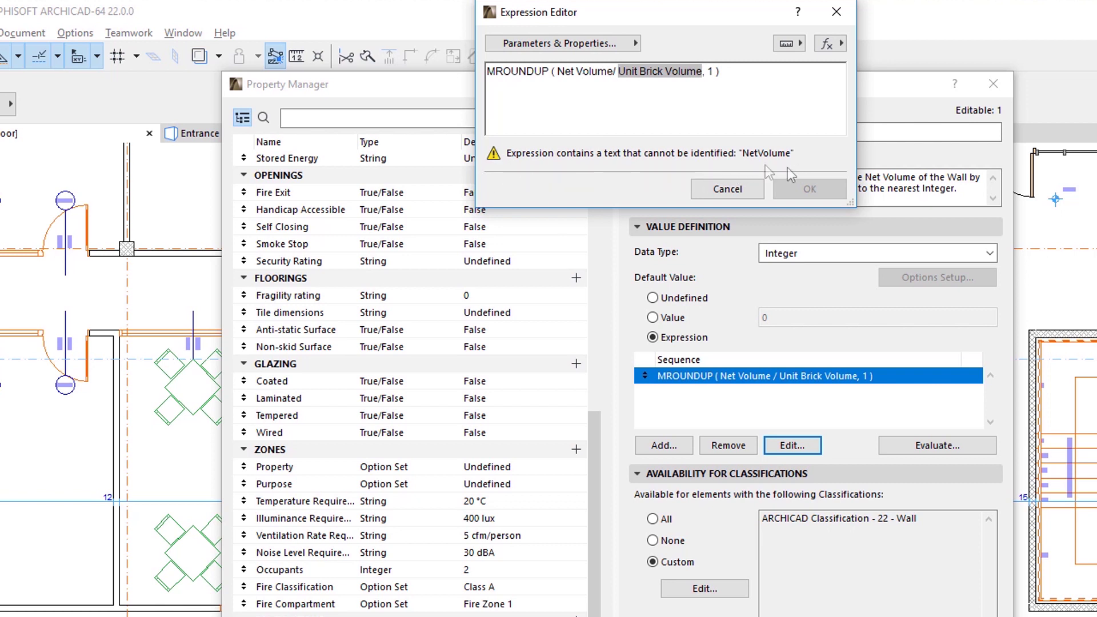
pyautogui.moveTo(557, 72); pyautogui.dragTo(613, 78)
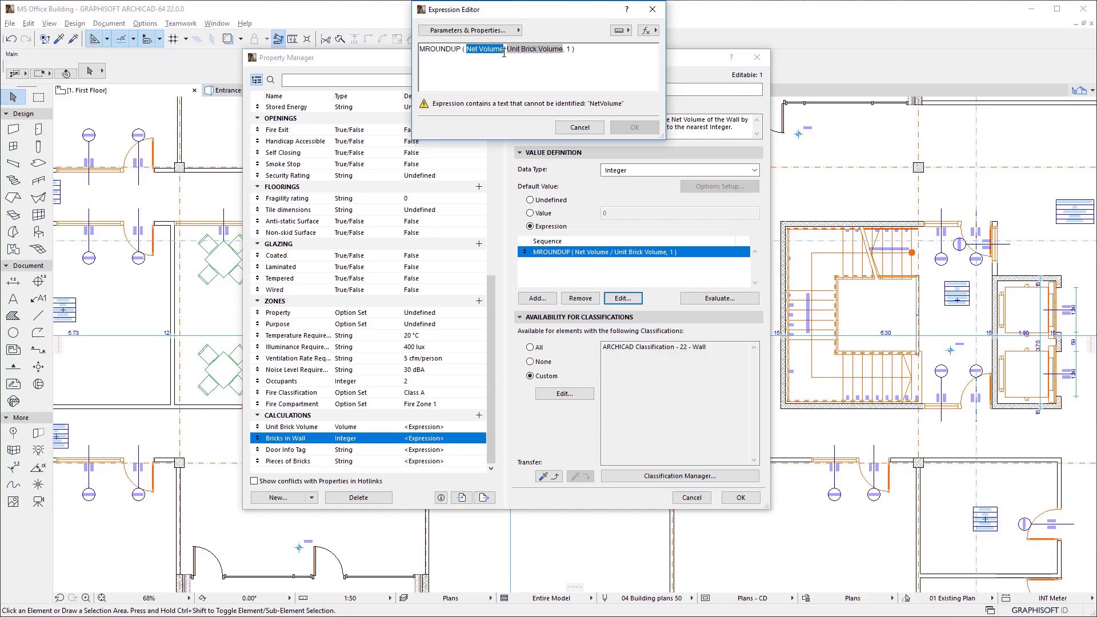
pyautogui.press('BackSpace')
# Search 'vol', insert Net Volume, and accept MROUNDUP ( Net Volume / Unit Brick Volume, 1 )
pyautogui.click(469, 30)
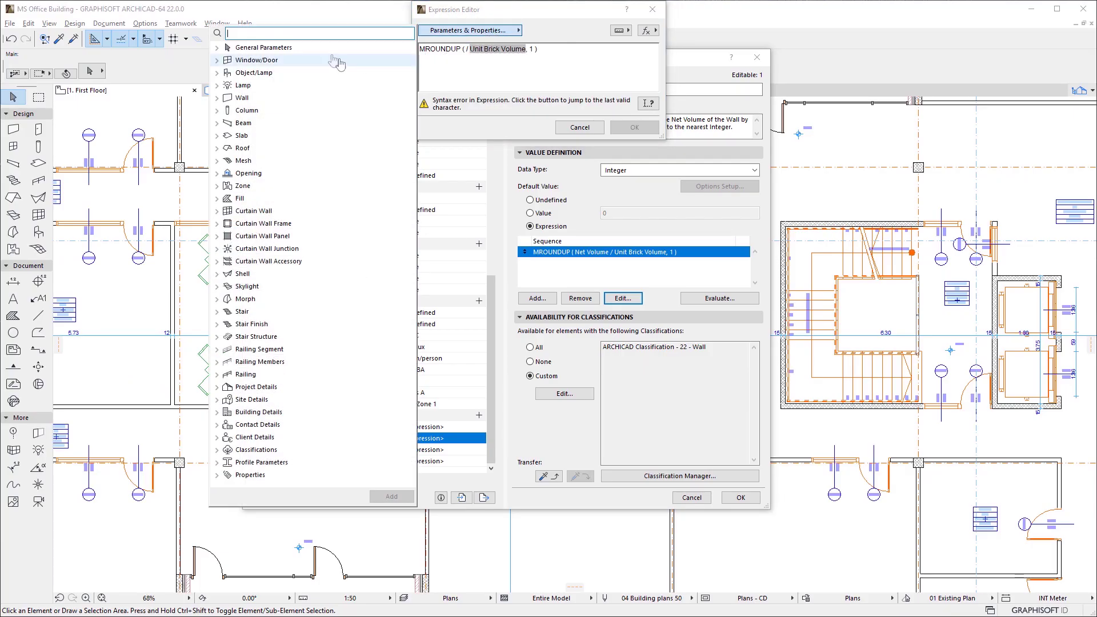
pyautogui.write('vol')
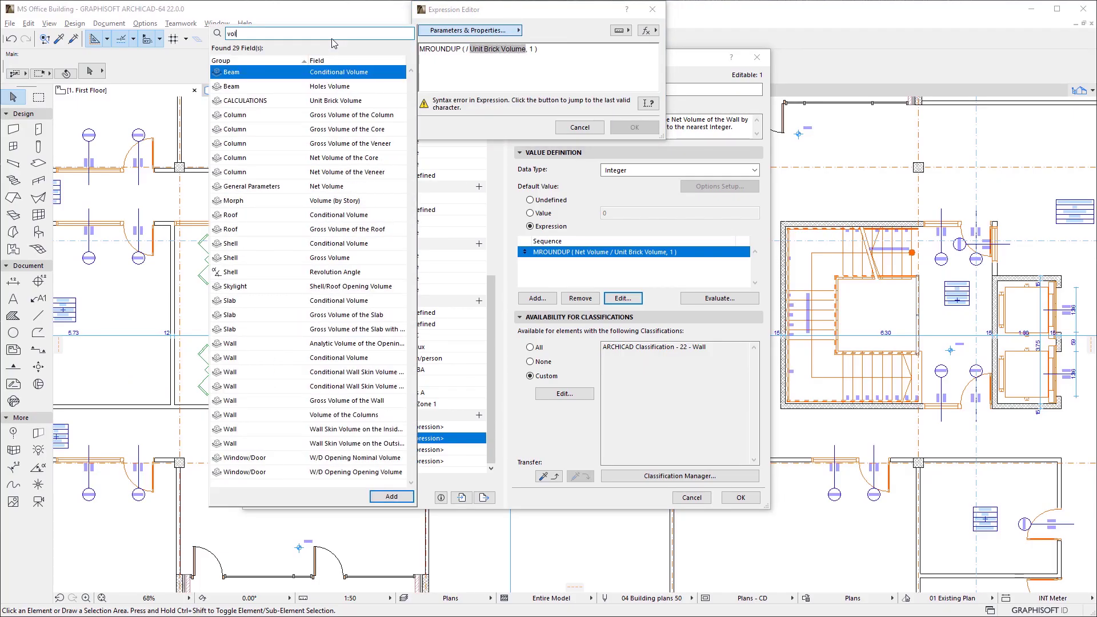
pyautogui.doubleClick(341, 187)
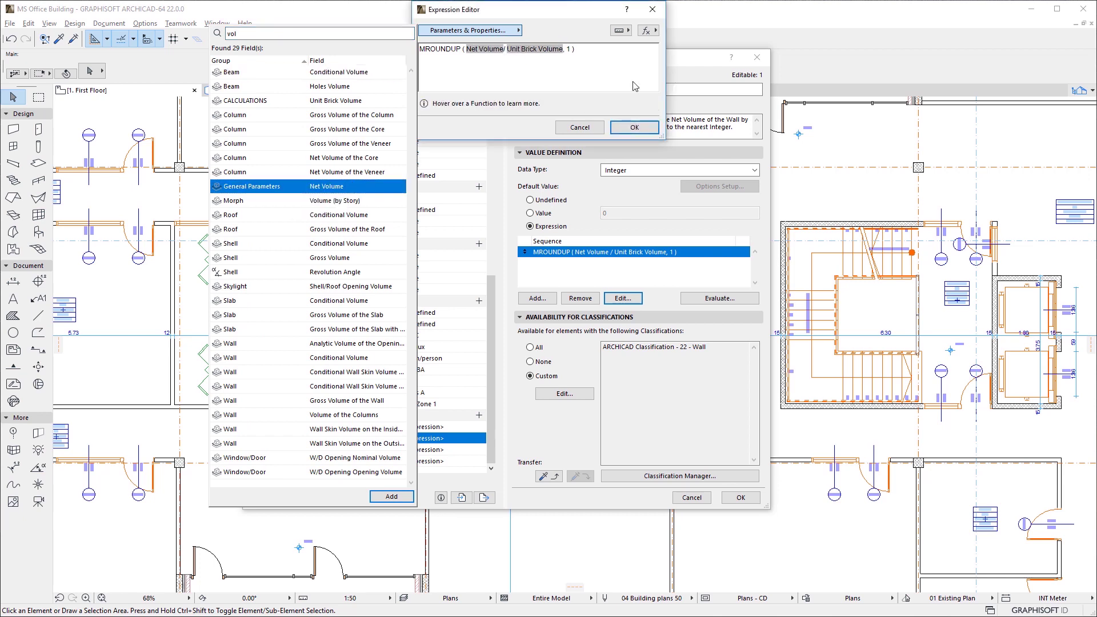
pyautogui.click(634, 127)
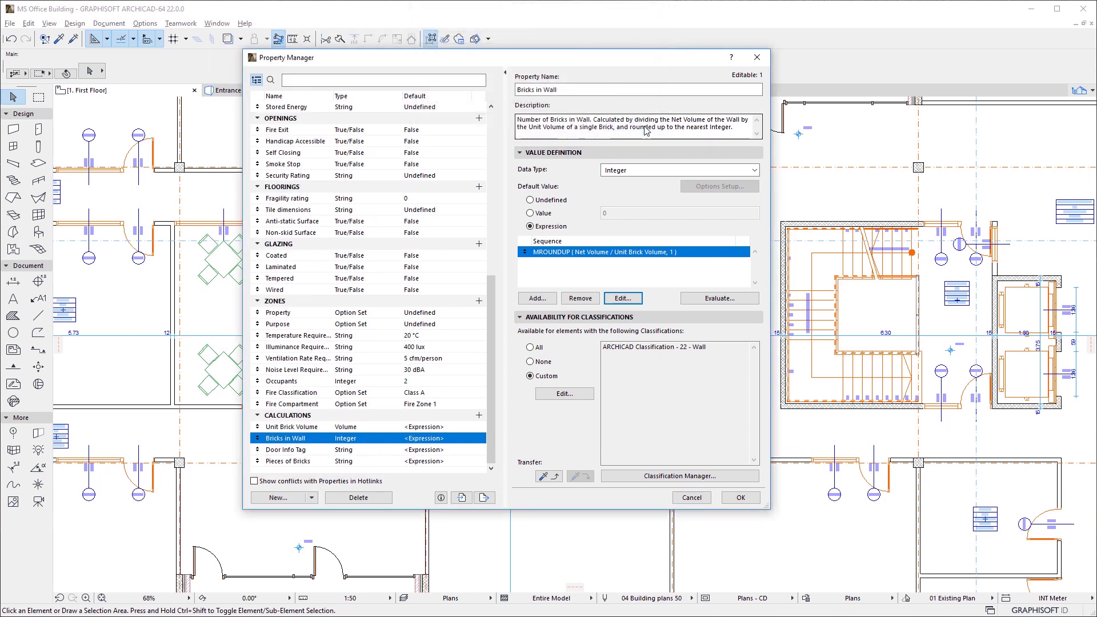